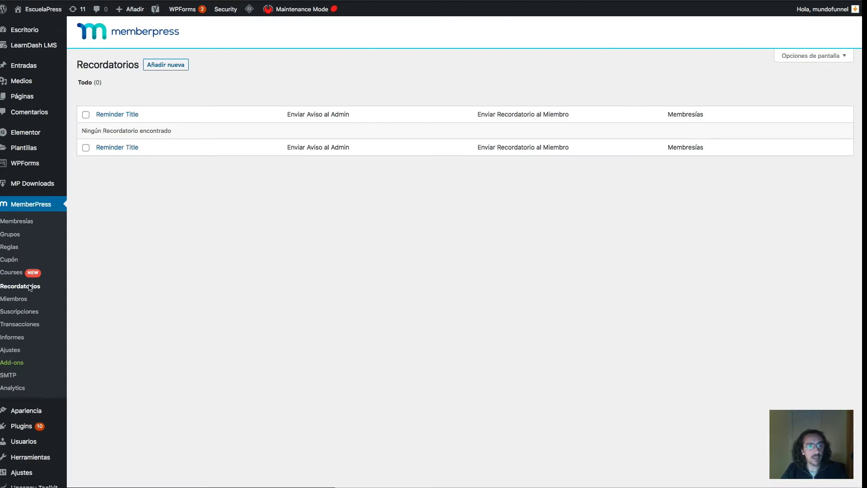
- Create a new reminder and enter "Recordatorio de" as its title
click(175, 66)
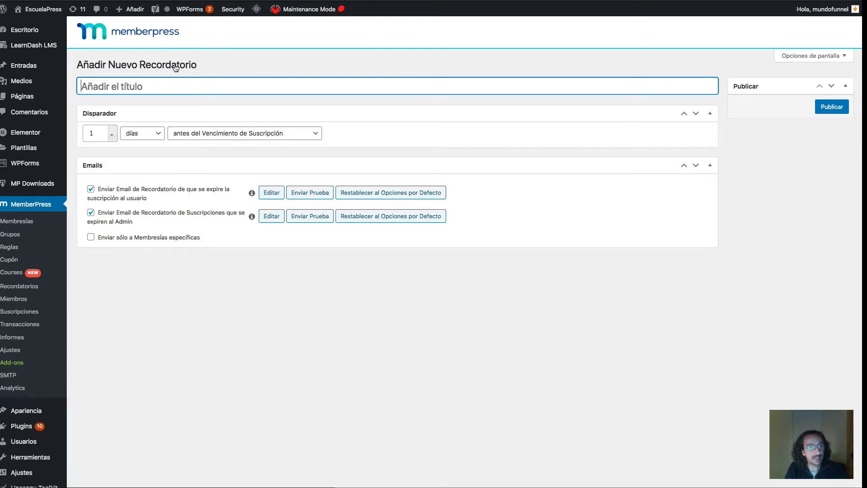
text(Reco)
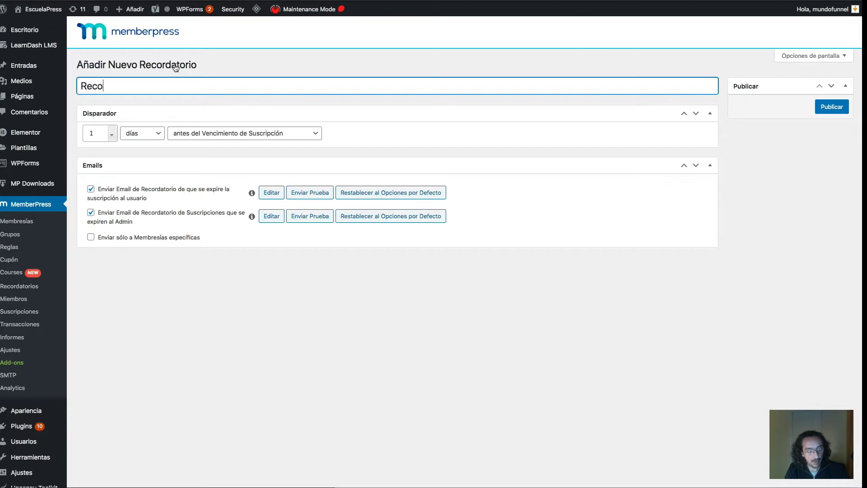
text(rdatorio de)
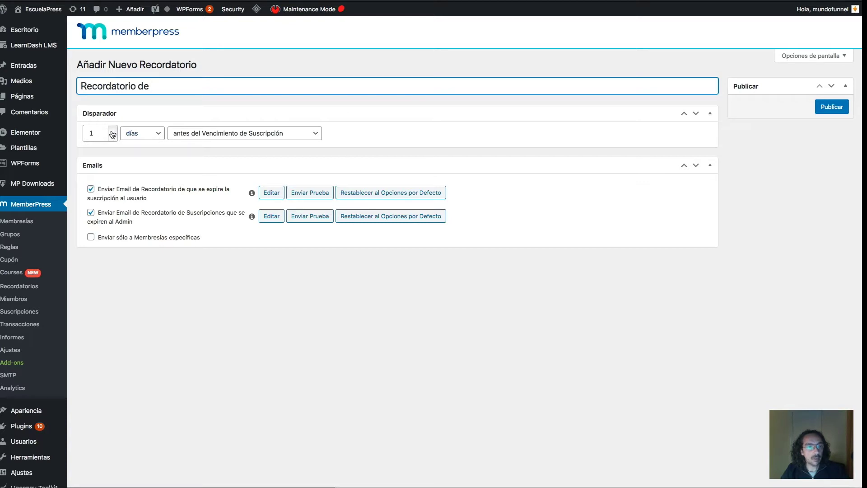
- Set the reminder's trigger to 10 días "antes de que la Tarjeta de Crédito Caduque"
click(144, 134)
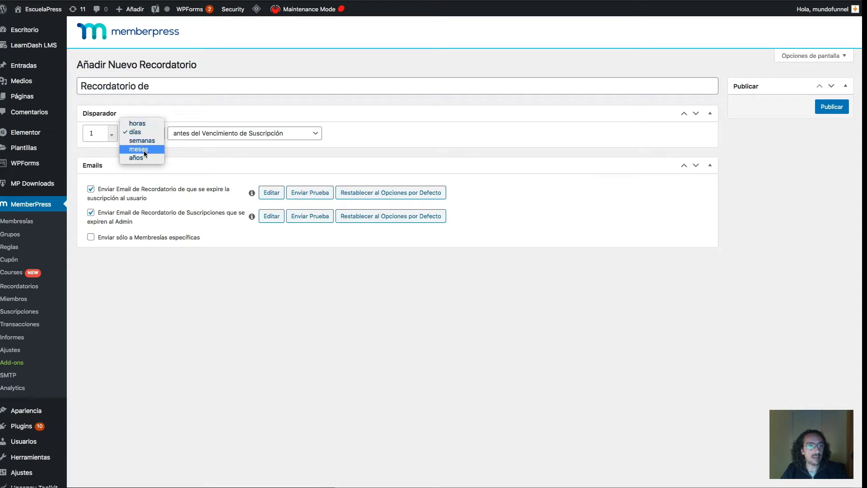
click(206, 153)
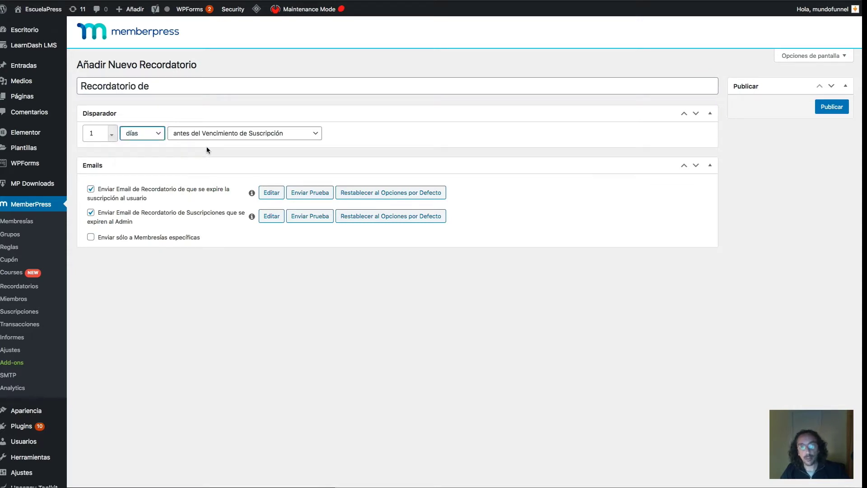
click(113, 130)
click(114, 130)
click(113, 131)
click(113, 130)
click(114, 130)
click(114, 130)
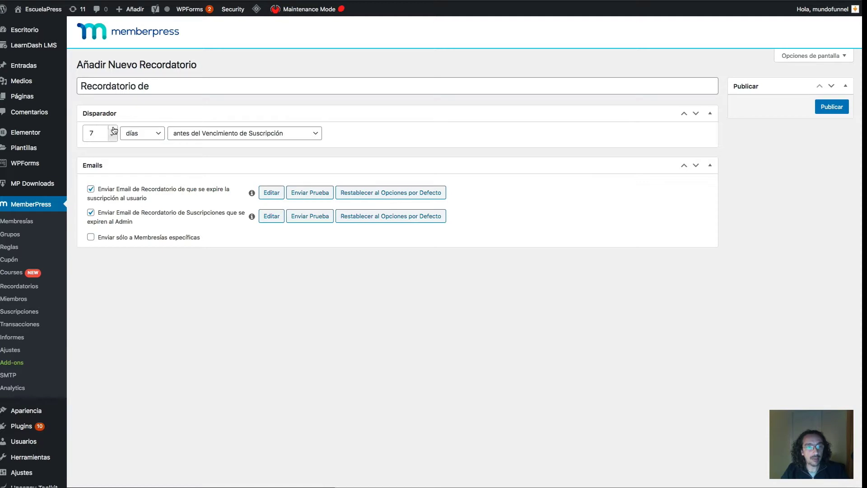
click(113, 130)
click(113, 130)
click(113, 130)
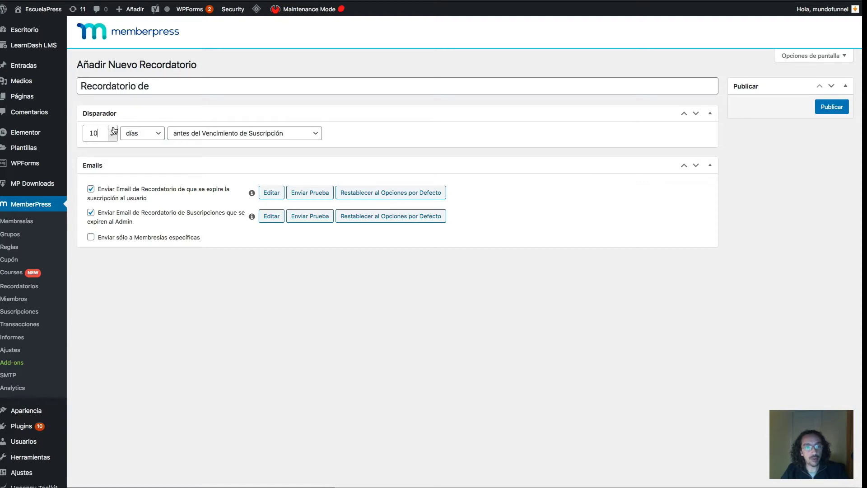
click(232, 133)
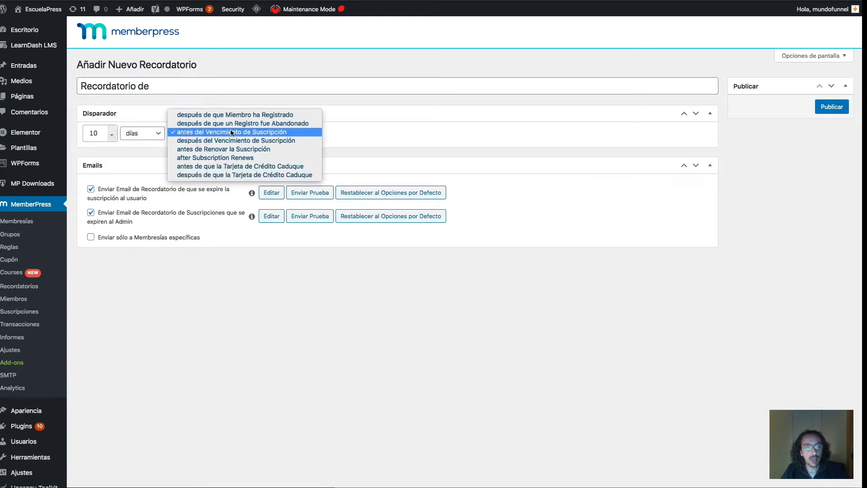
click(285, 166)
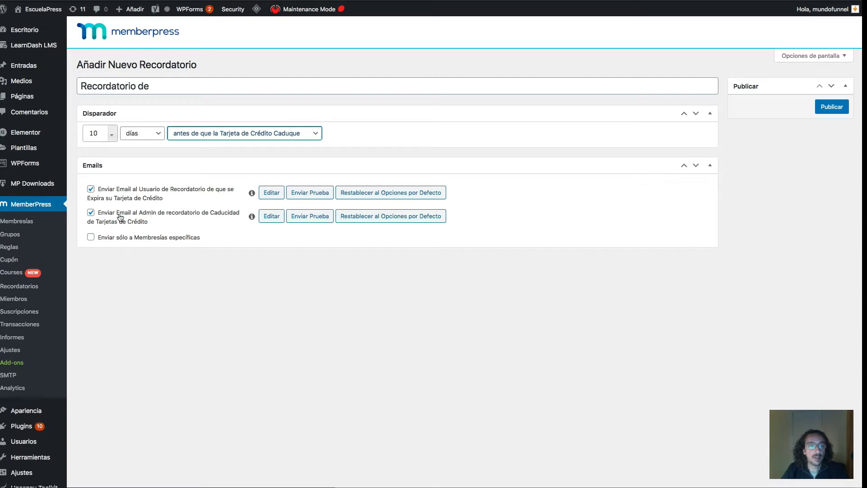
- Disable the admin's card-expiry reminder email and open the user's card-expiry email for editing
click(90, 213)
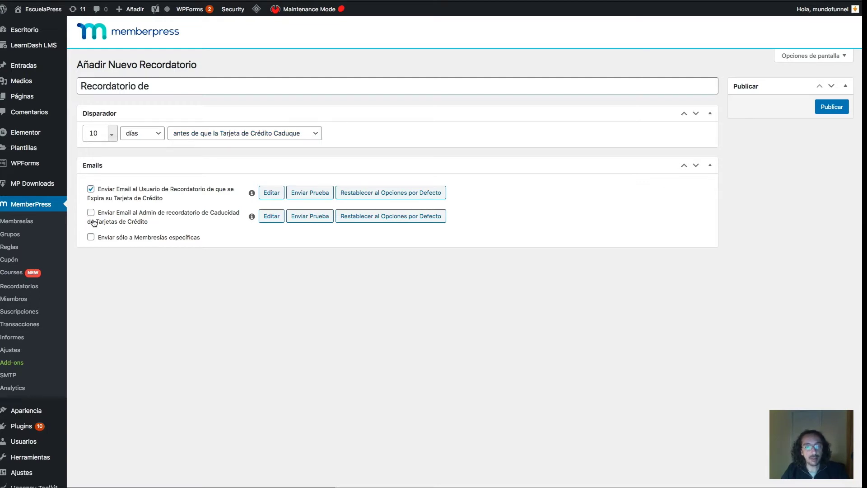
click(279, 193)
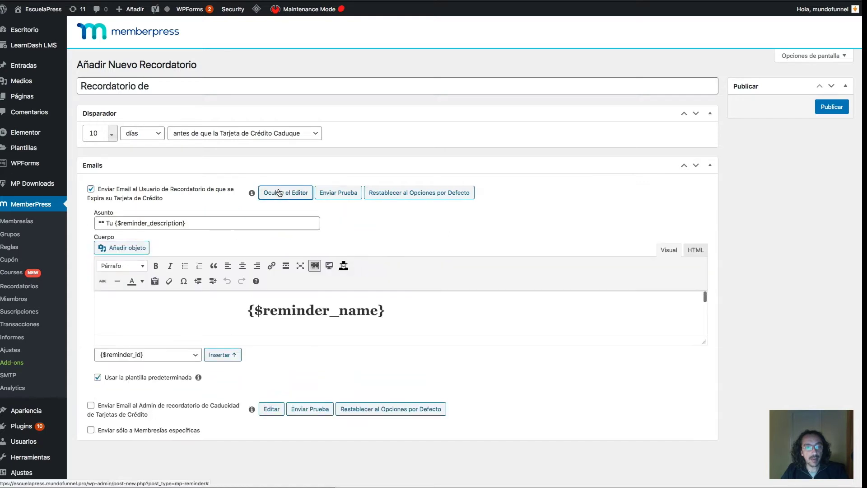
- Replace the user email's subject with "Ey,"
drag(105, 222, 213, 225)
click(115, 223)
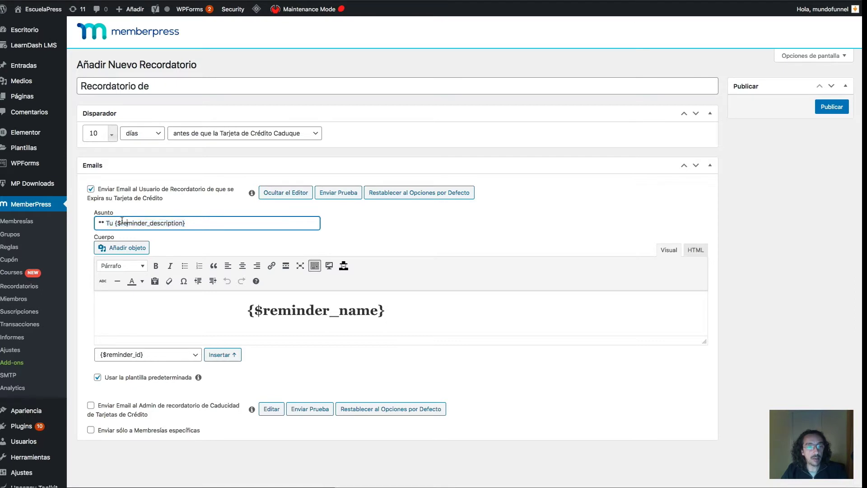
drag(115, 222, 194, 223)
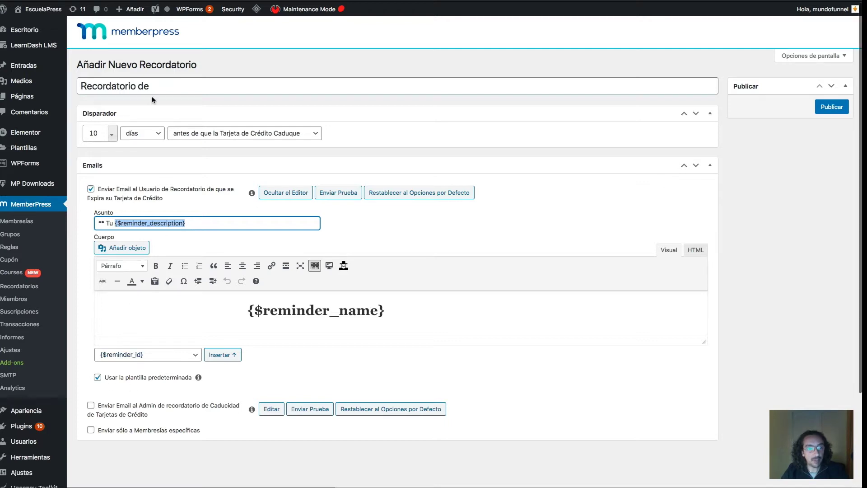
drag(182, 86, 66, 91)
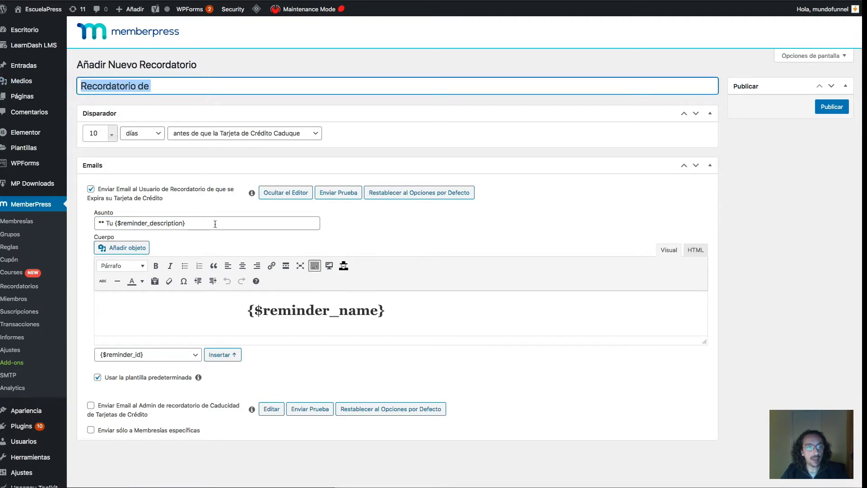
drag(216, 223, 82, 223)
text(Ey,)
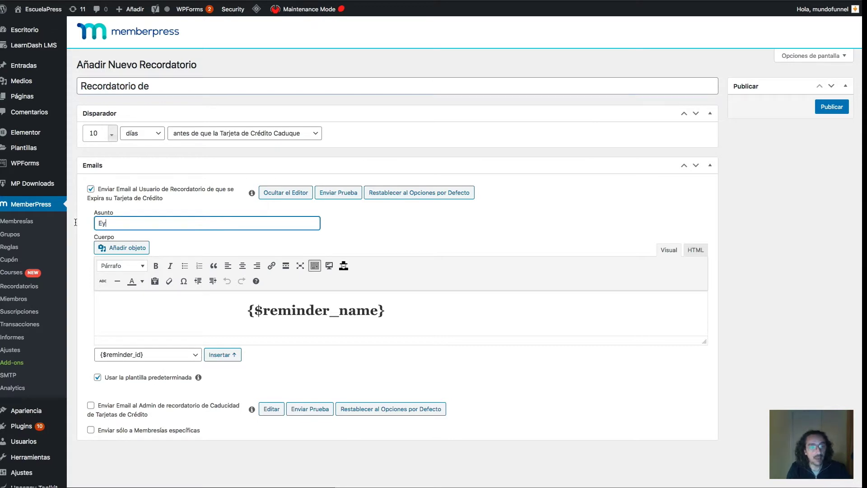
- Insert the {$user_first_name} variable into the email body and enlarge the body's editing area
click(151, 354)
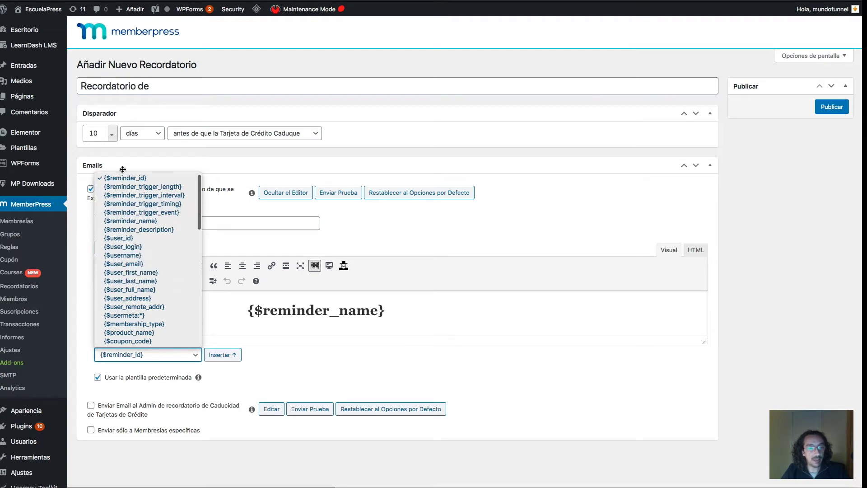
click(226, 223)
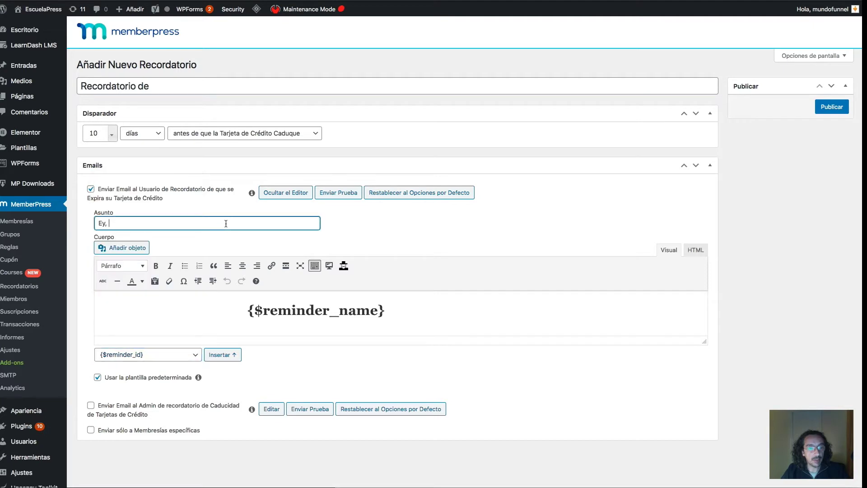
click(157, 355)
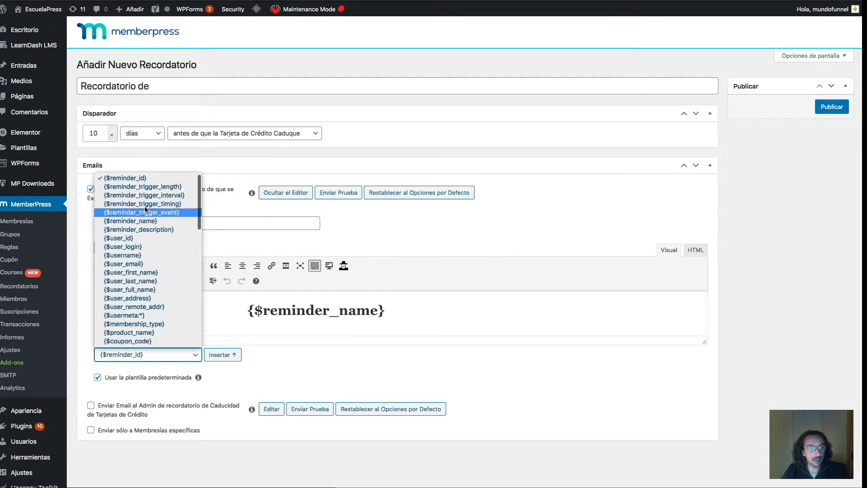
click(145, 273)
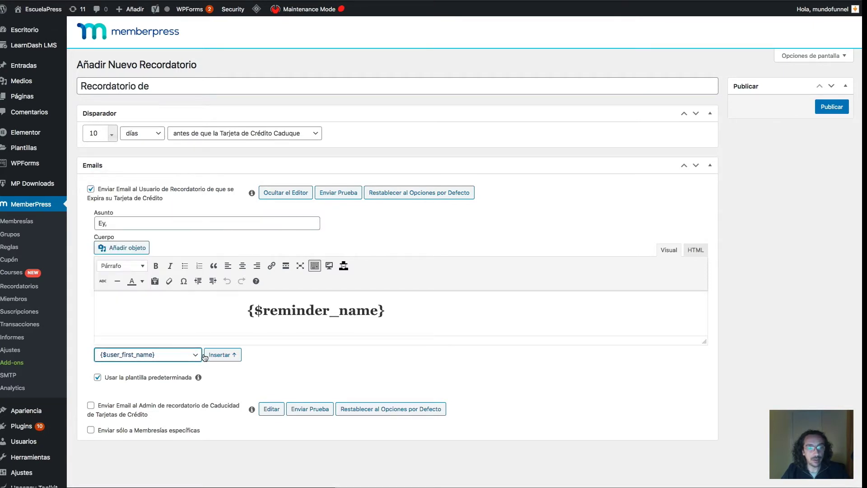
click(220, 354)
scroll(279, 322, up, 10)
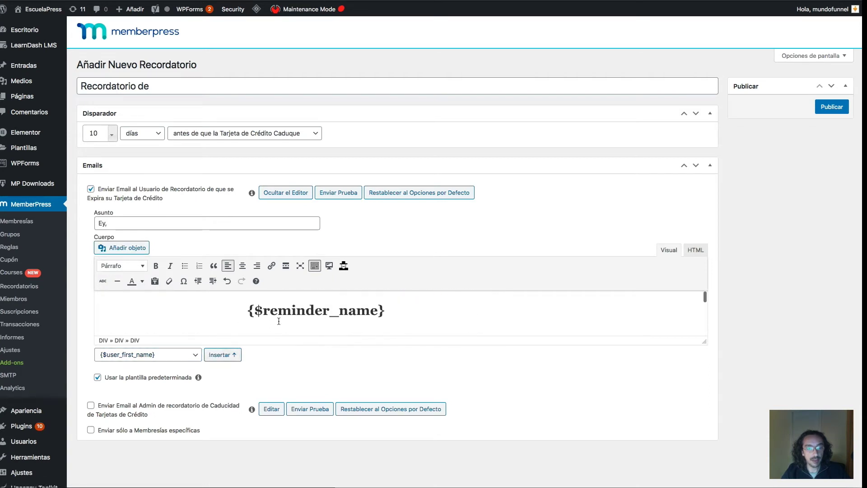
scroll(370, 306, down, 5)
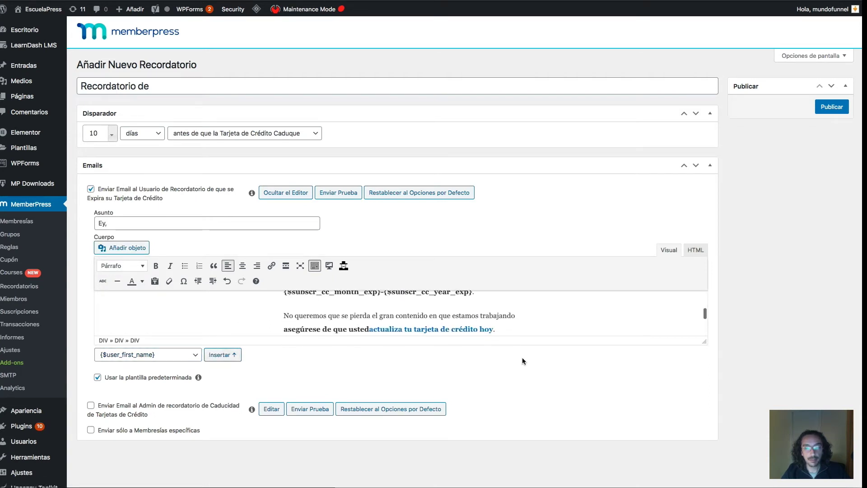
drag(704, 343, 701, 449)
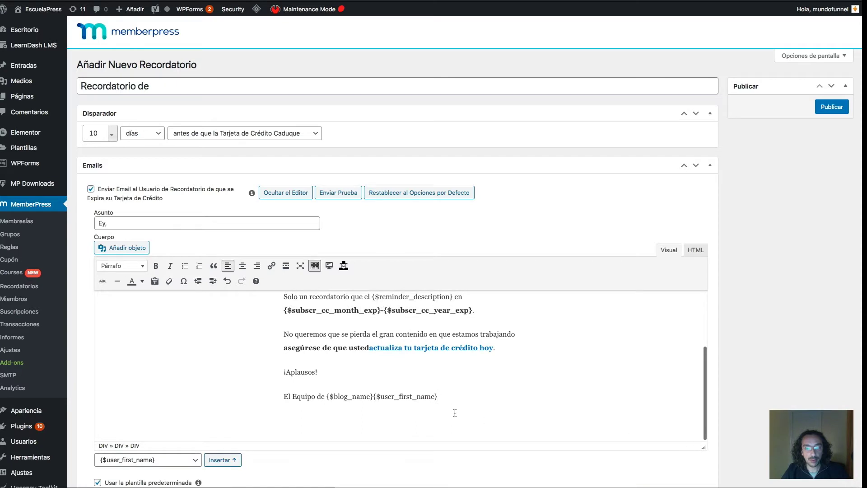
- Copy {$user_first_name} from the body into the subject and complete it as "Ey, {$user_first_name} Tu tarjeta caducará en 10 días."
drag(450, 396, 372, 397)
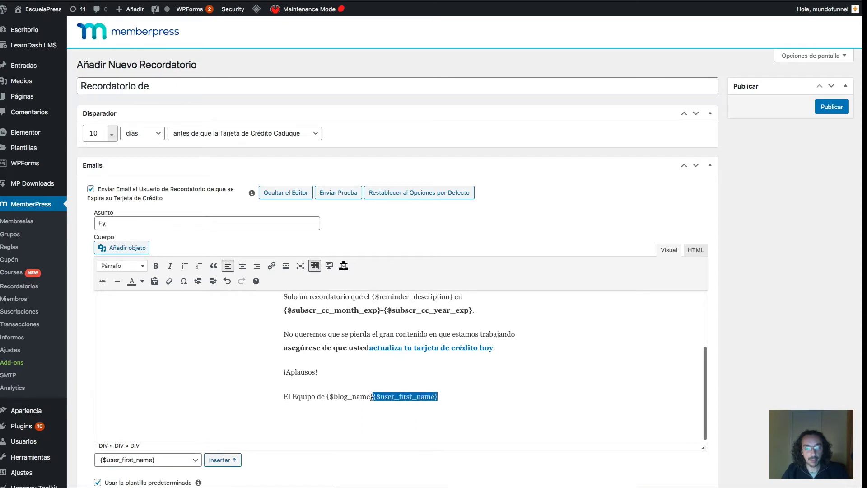
key(ctrl+c)
click(125, 223)
key(ctrl+v)
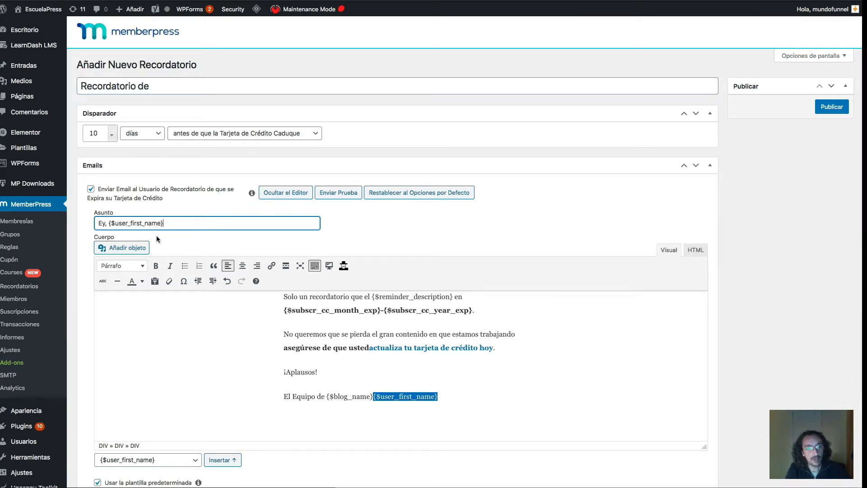
text(Tu tarjeta )
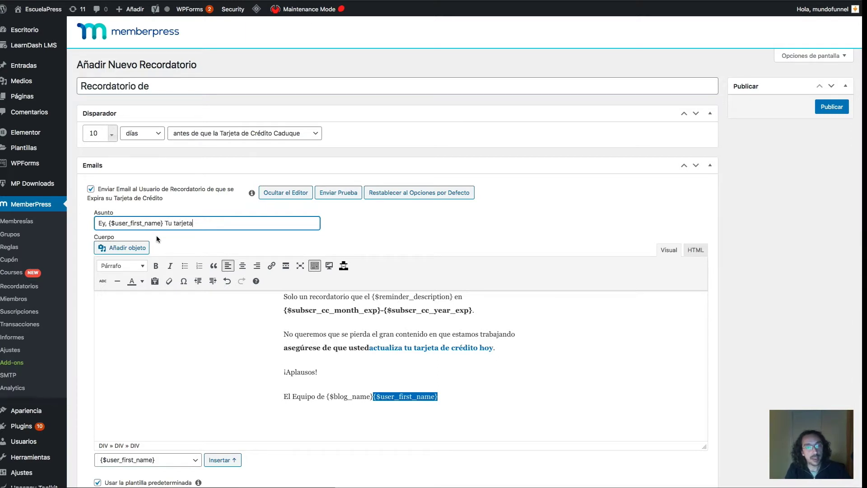
text(caducará en 10 días.)
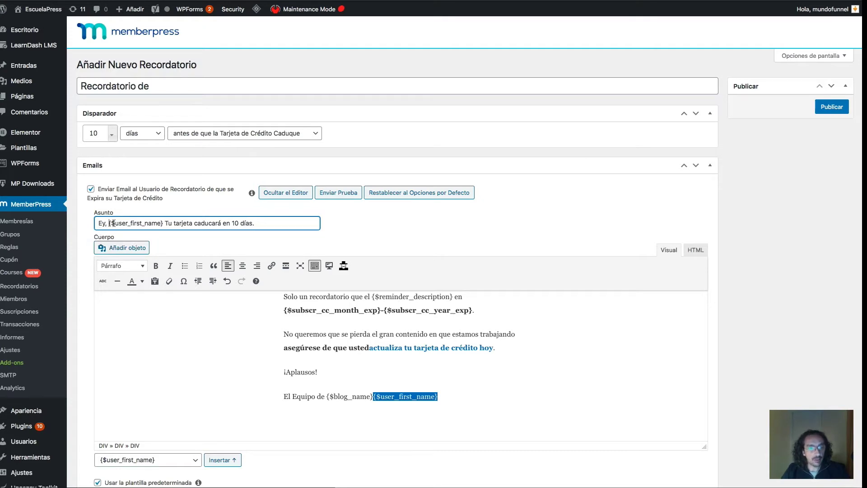
- Examine the variable in the subject and the email body's content in both its visual and HTML forms
drag(109, 223, 164, 223)
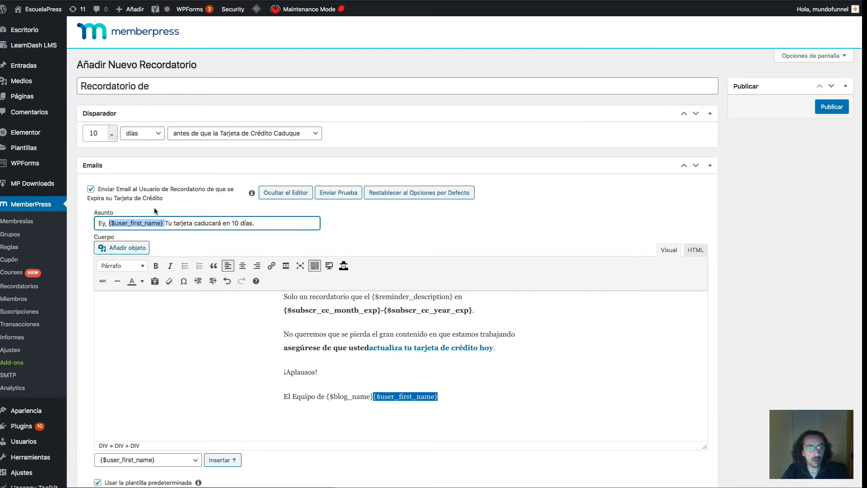
scroll(308, 339, up, 3)
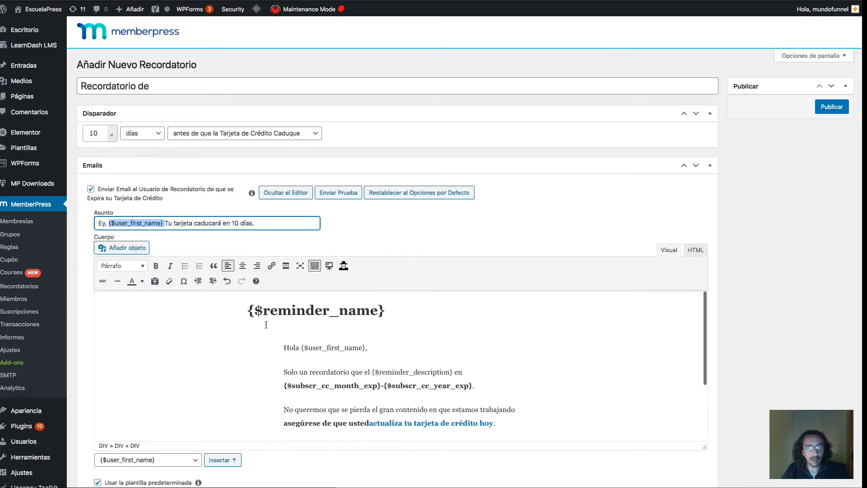
scroll(364, 333, down, 3)
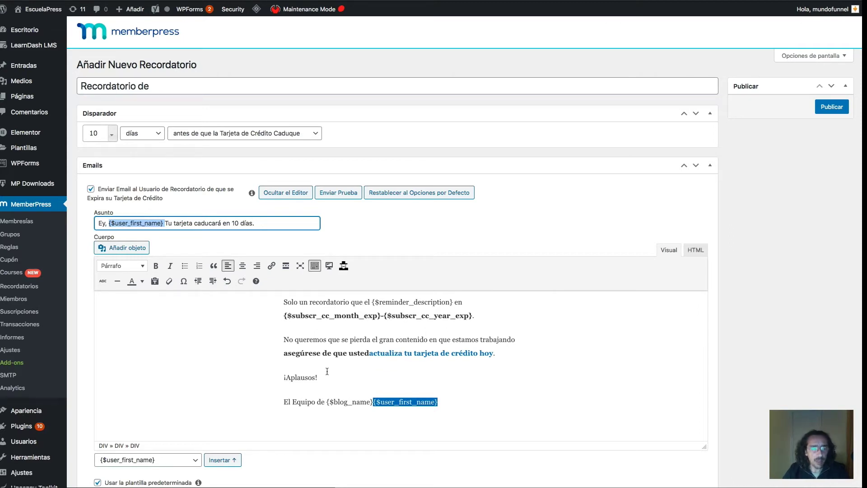
scroll(316, 365, up, 3)
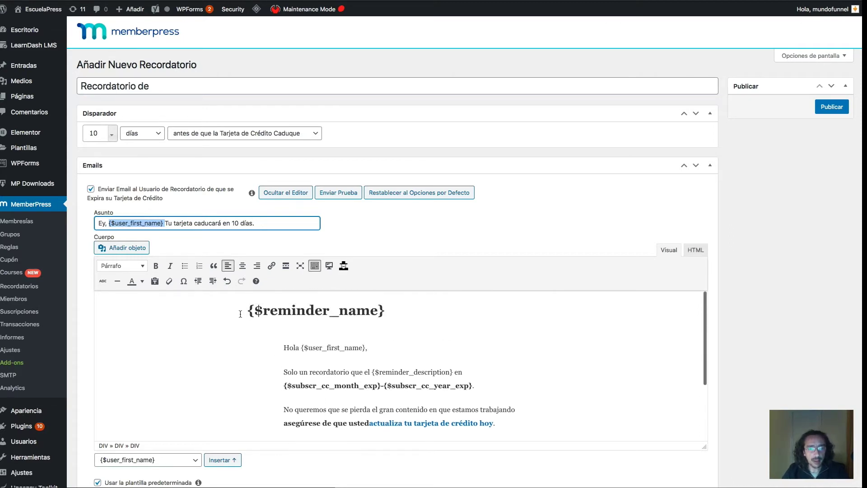
drag(246, 311, 451, 410)
scroll(454, 408, down, 2)
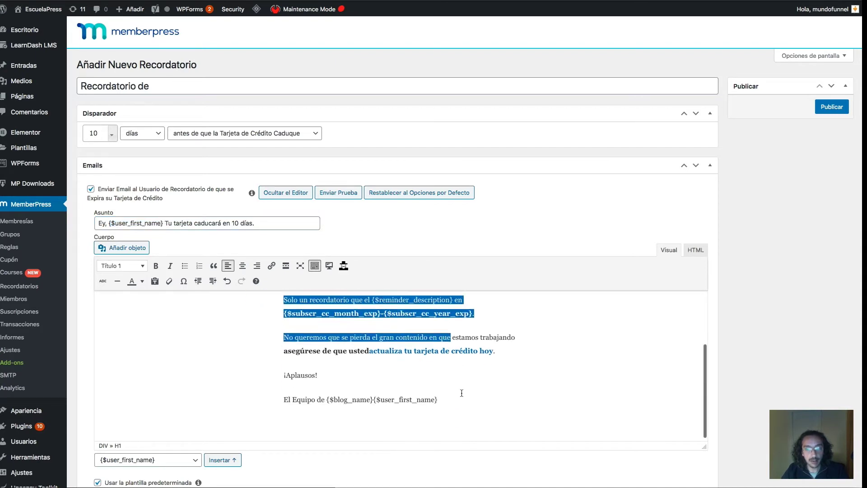
click(691, 250)
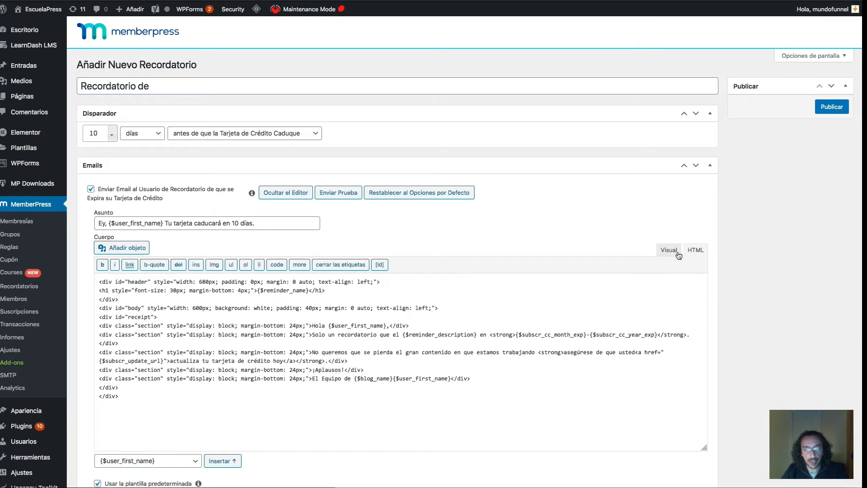
key(ctrl+a)
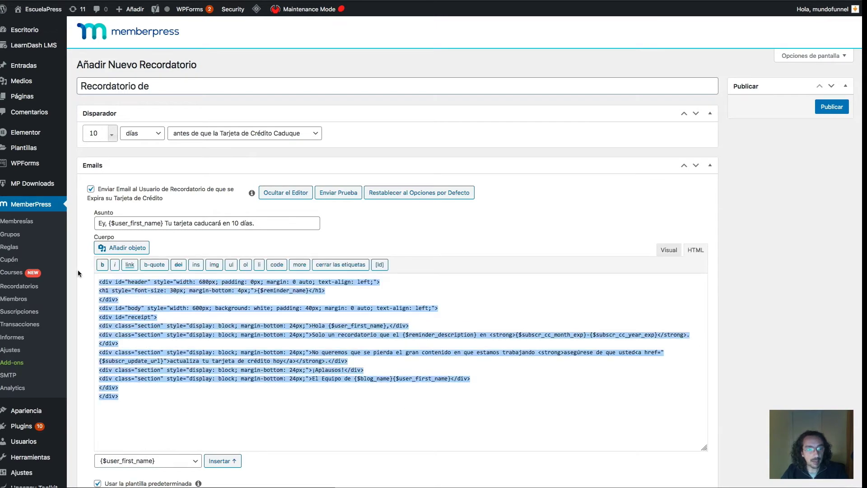
click(669, 250)
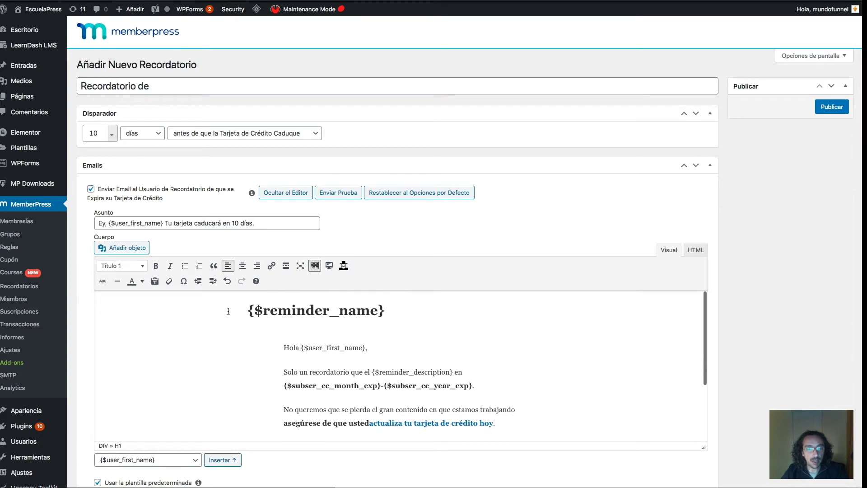
drag(247, 311, 456, 394)
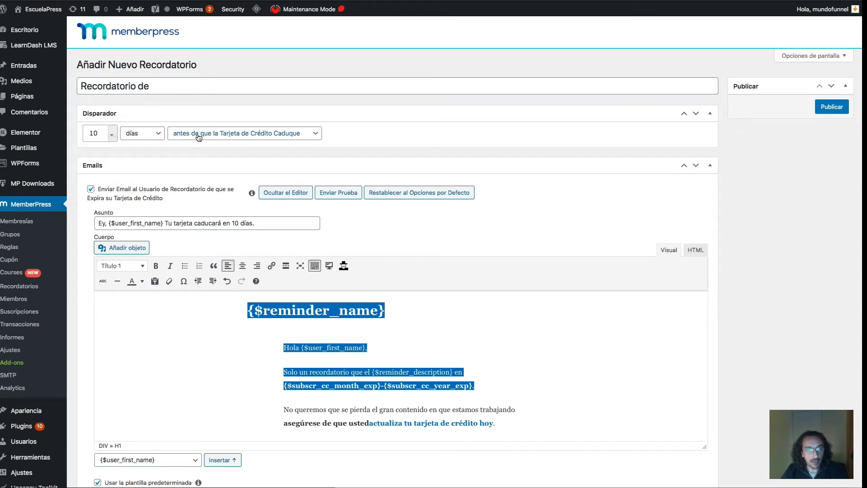
- Examine the card expiry month and year variables and the remaining text of the email body
double_click(338, 386)
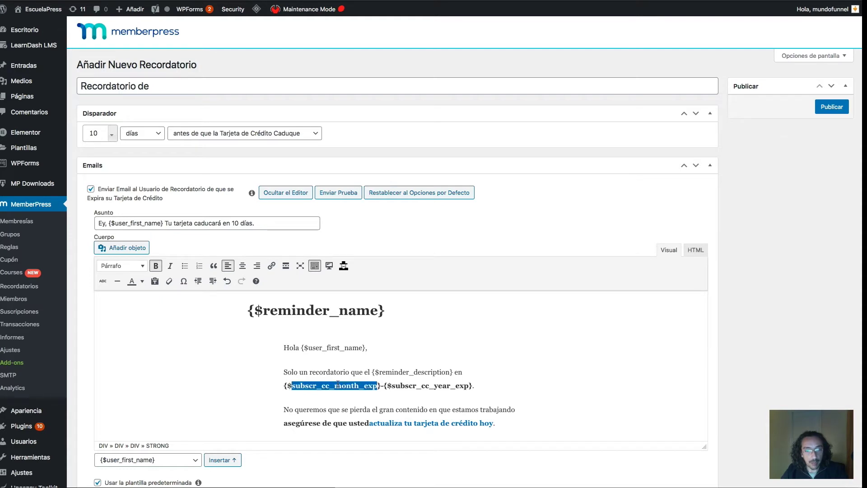
double_click(423, 385)
scroll(424, 382, down, 1)
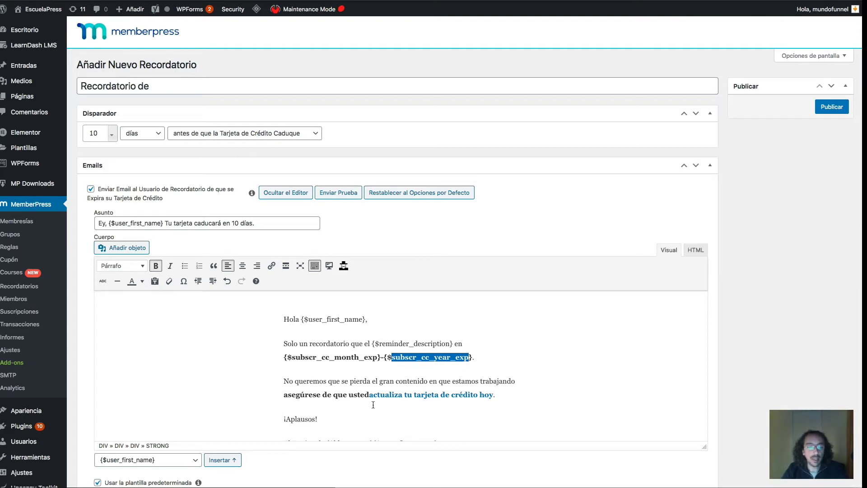
scroll(381, 405, down, 2)
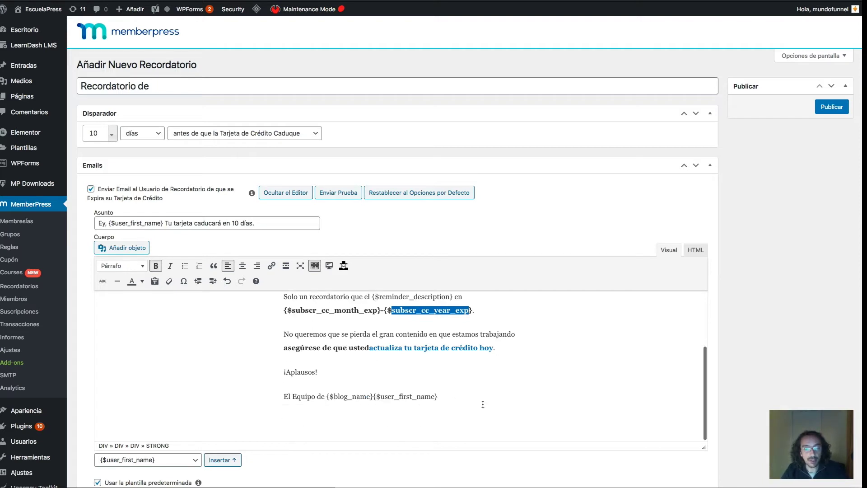
scroll(301, 385, down, 3)
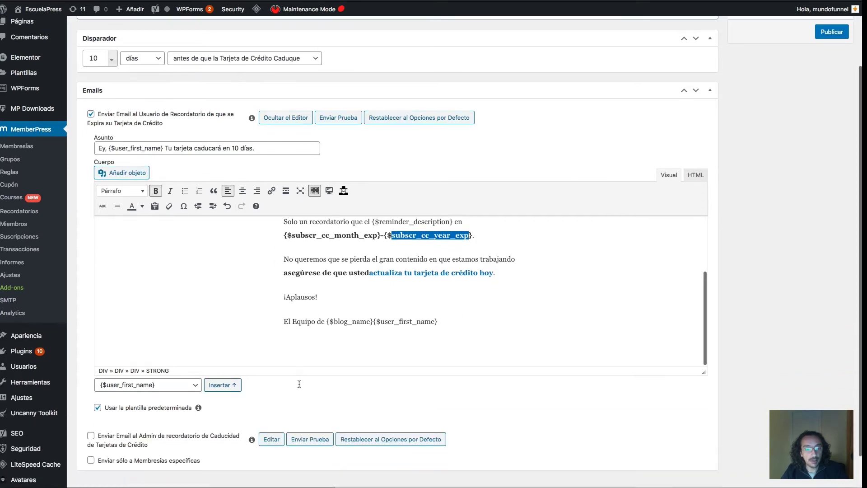
- Look through the variables available for insertion and check the email body text they can personalise
click(188, 387)
scroll(168, 354, down, 5)
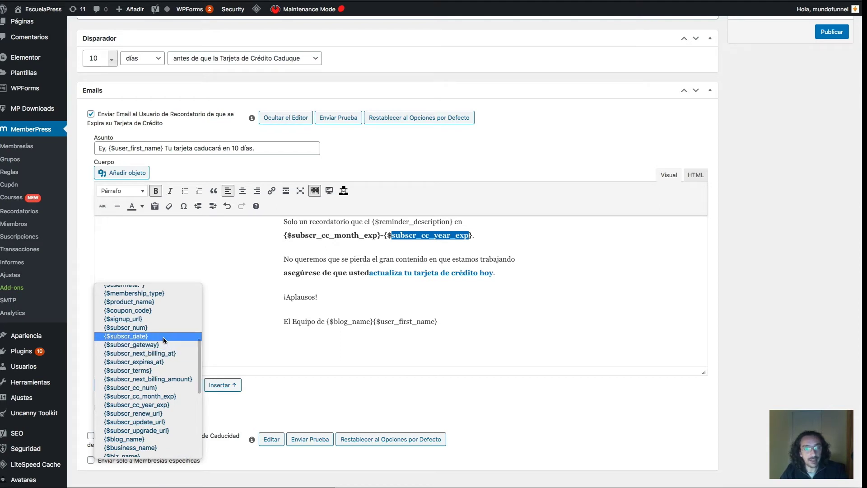
scroll(162, 348, up, 3)
scroll(162, 350, up, 2)
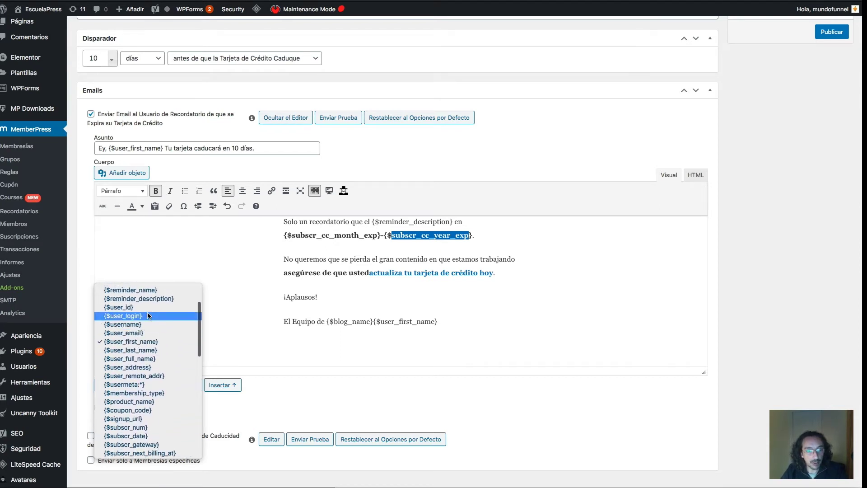
scroll(159, 316, up, 2)
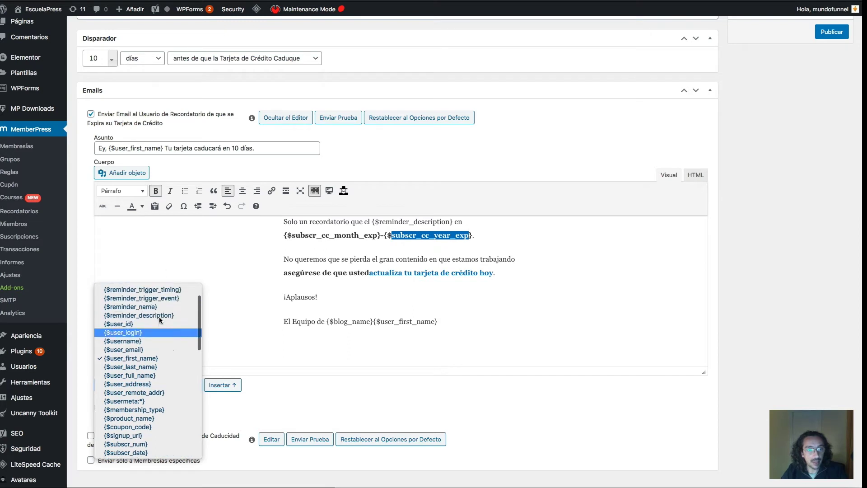
scroll(162, 348, down, 1)
scroll(163, 348, down, 10)
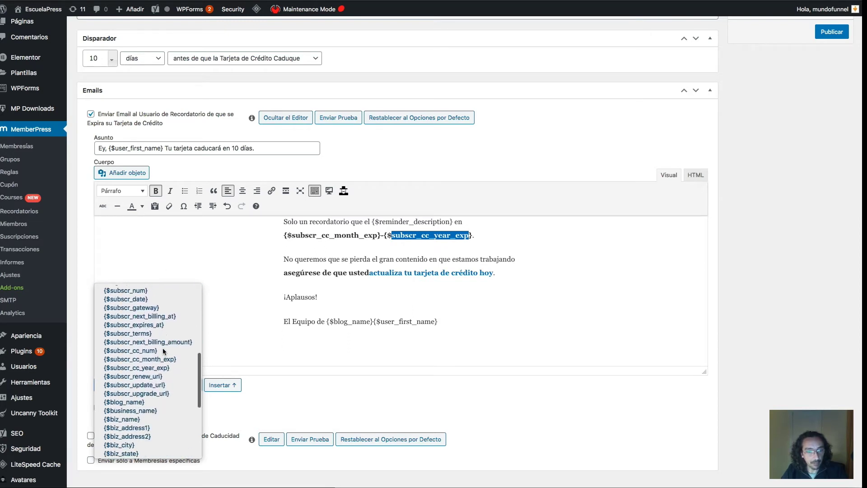
scroll(158, 318, up, 5)
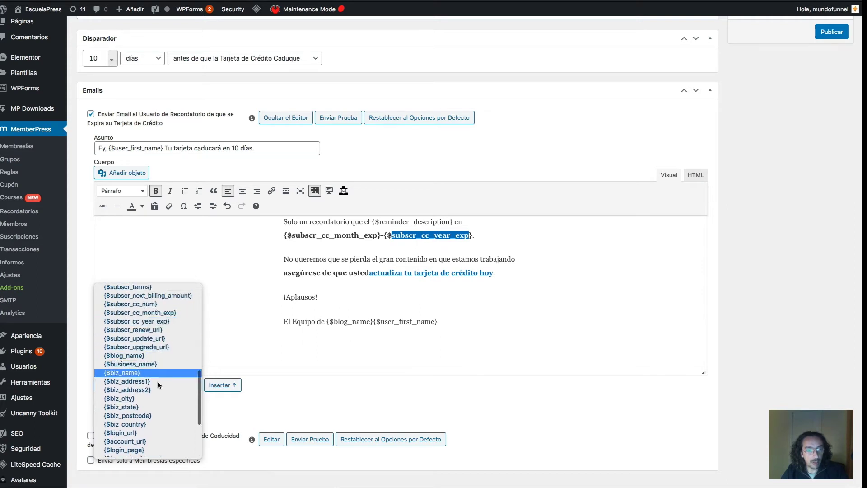
scroll(161, 383, down, 3)
scroll(147, 349, down, 1)
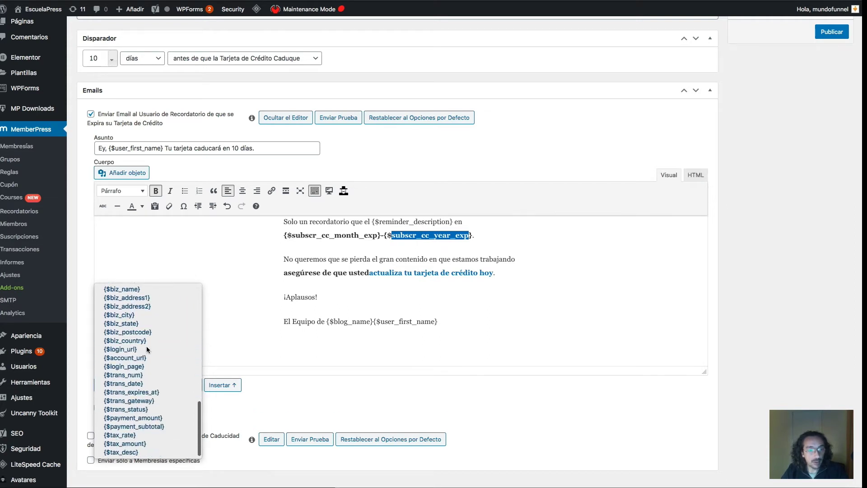
scroll(162, 319, up, 10)
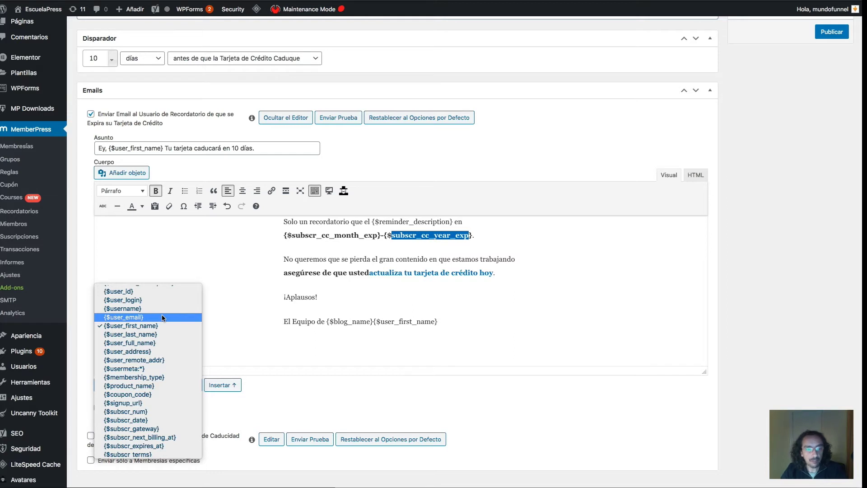
click(341, 315)
drag(465, 323, 294, 221)
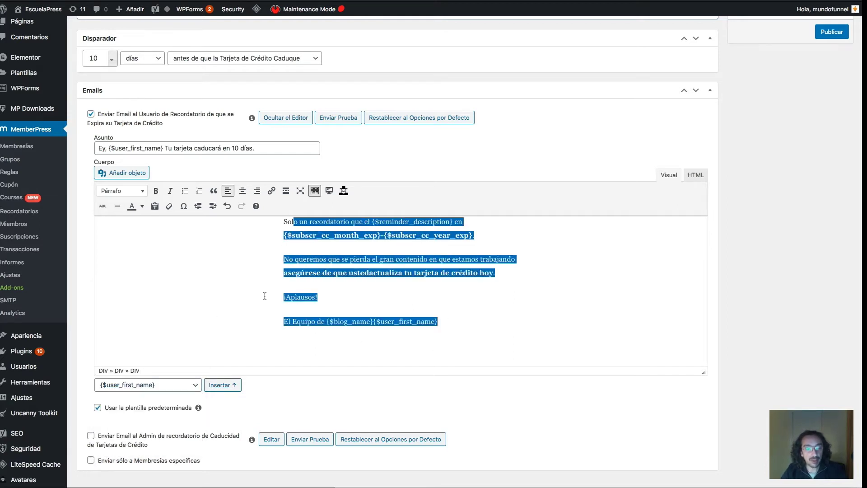
- Restrict the reminder to specific memberships, with only Prueba selected to receive it
scroll(264, 296, down, 2)
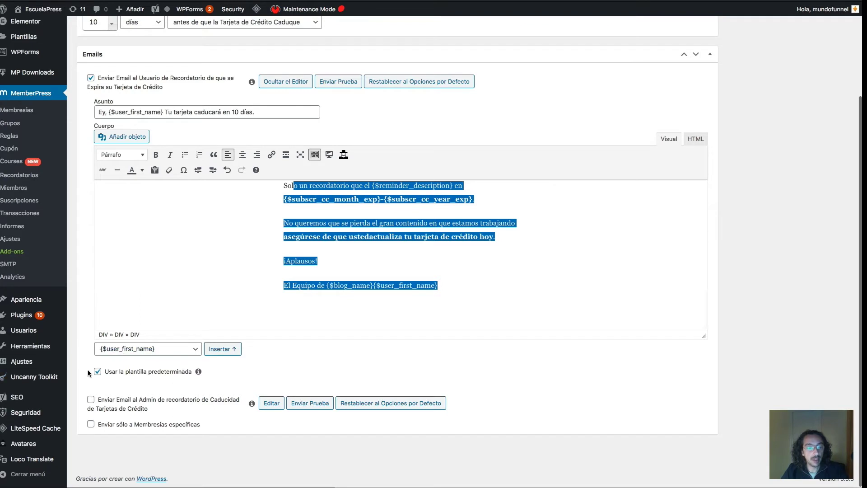
click(151, 425)
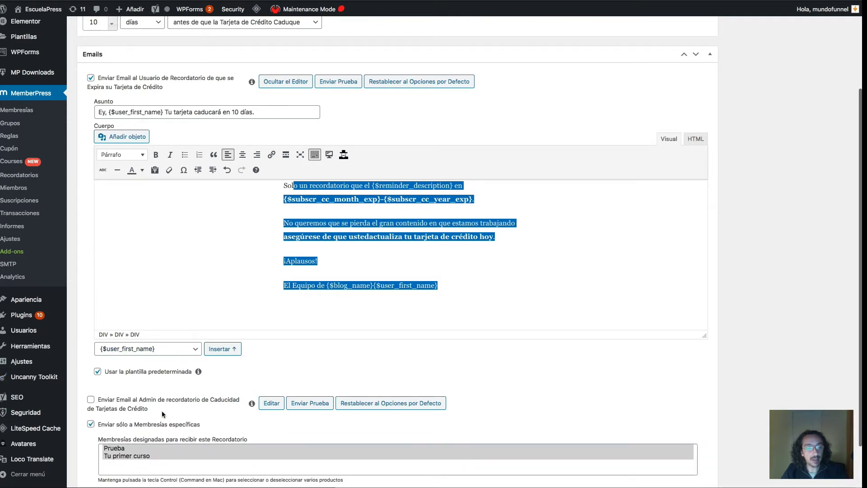
scroll(163, 413, down, 3)
click(148, 398)
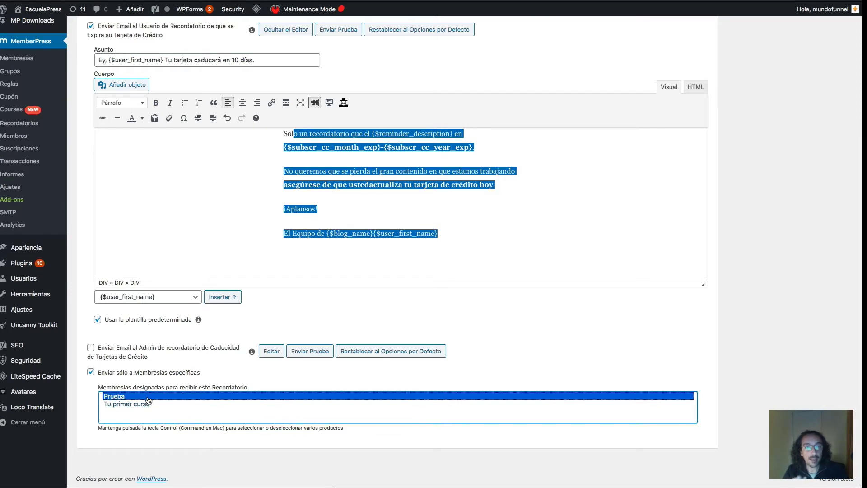
click(128, 373)
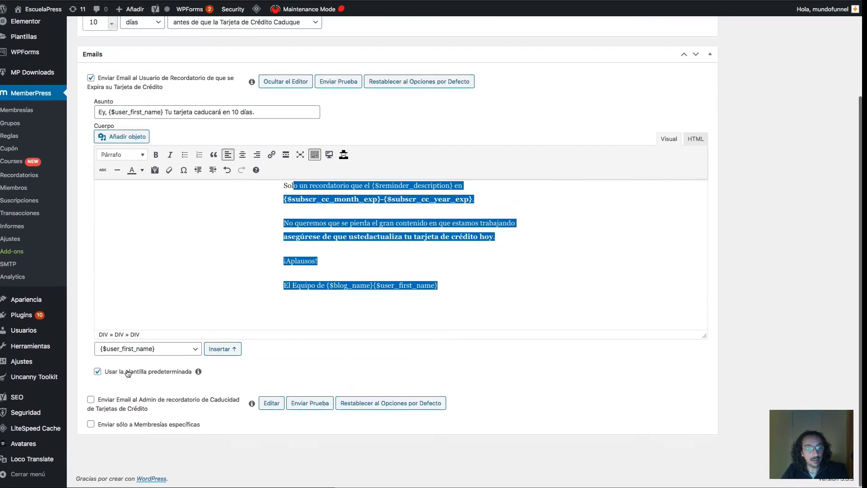
click(141, 427)
scroll(143, 424, down, 2)
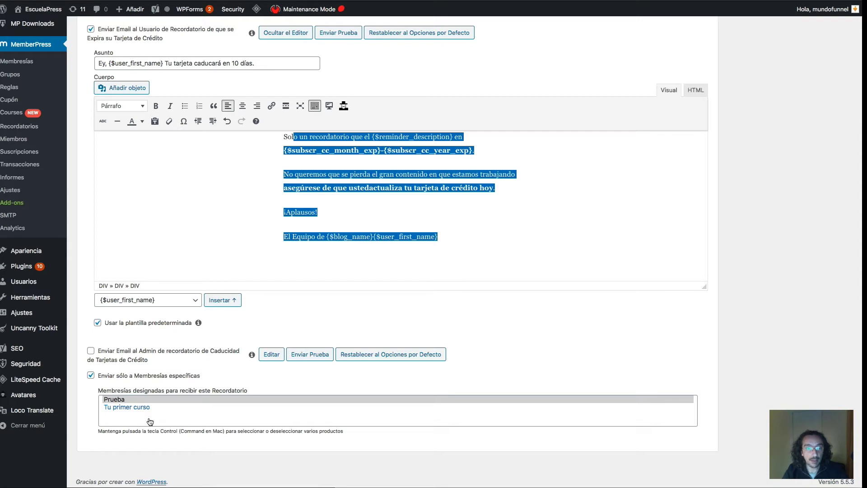
- Review the reminder form, including its trigger events and the variables offered for the email
scroll(247, 409, up, 3)
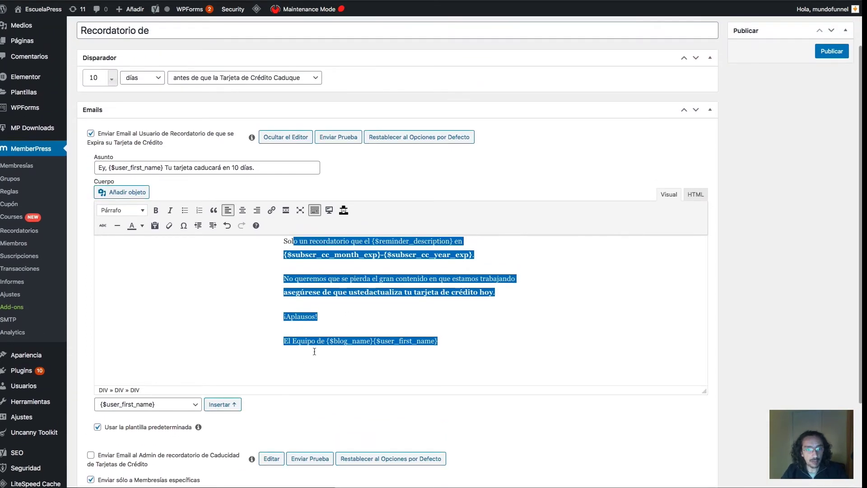
scroll(313, 348, down, 2)
scroll(312, 326, up, 3)
scroll(312, 325, up, 1)
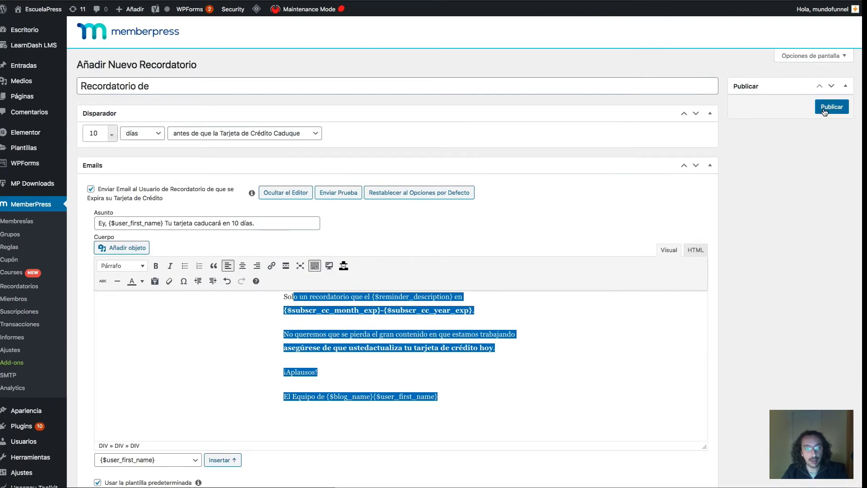
click(197, 138)
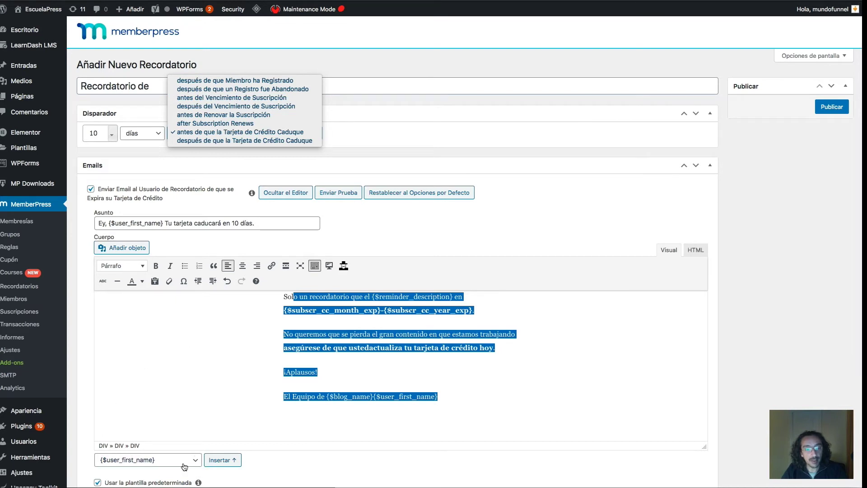
click(141, 460)
click(141, 460)
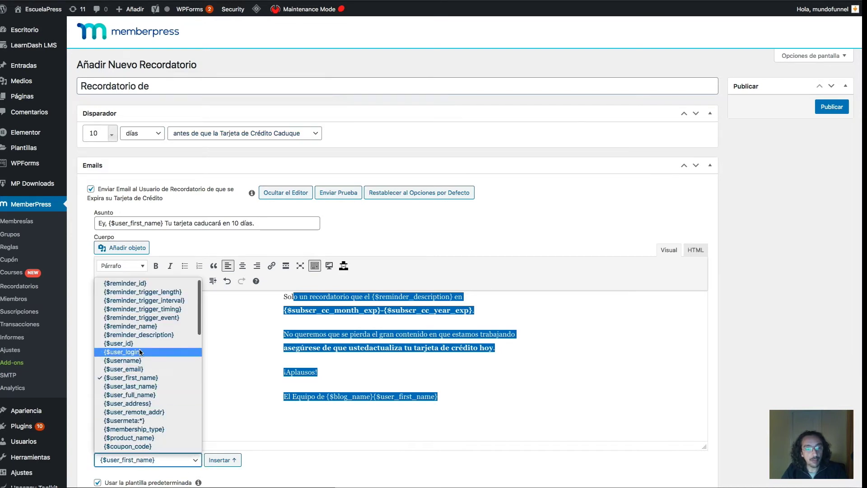
scroll(139, 351, down, 6)
scroll(139, 352, up, 10)
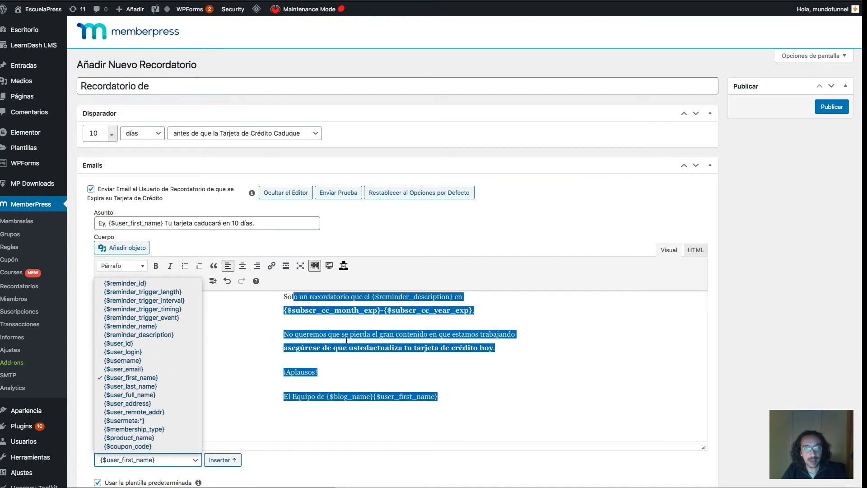
- Examine the time units and events available for the reminder's trigger
click(212, 146)
click(214, 138)
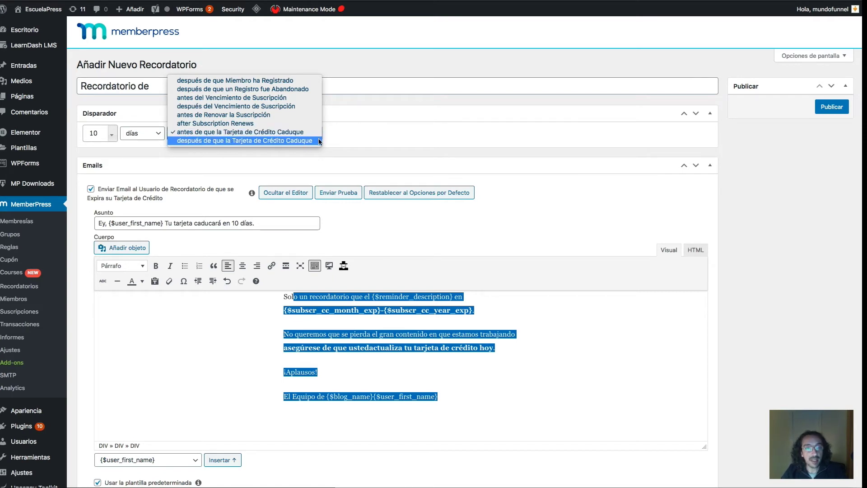
click(136, 142)
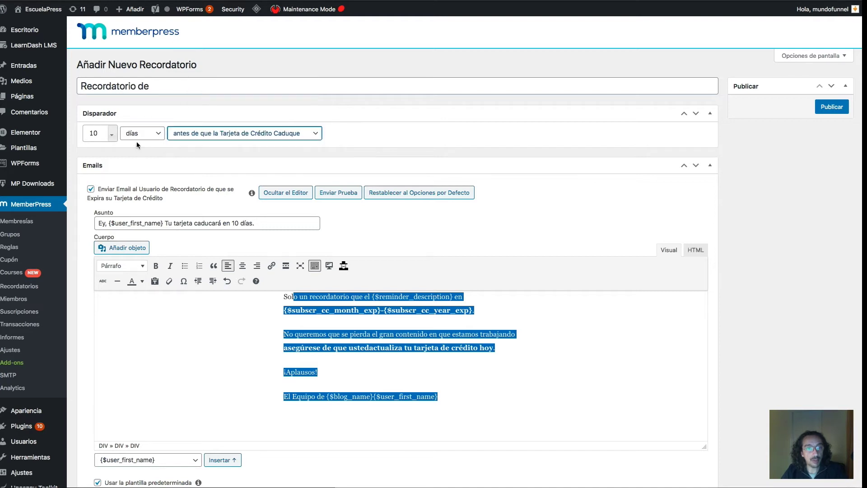
click(132, 134)
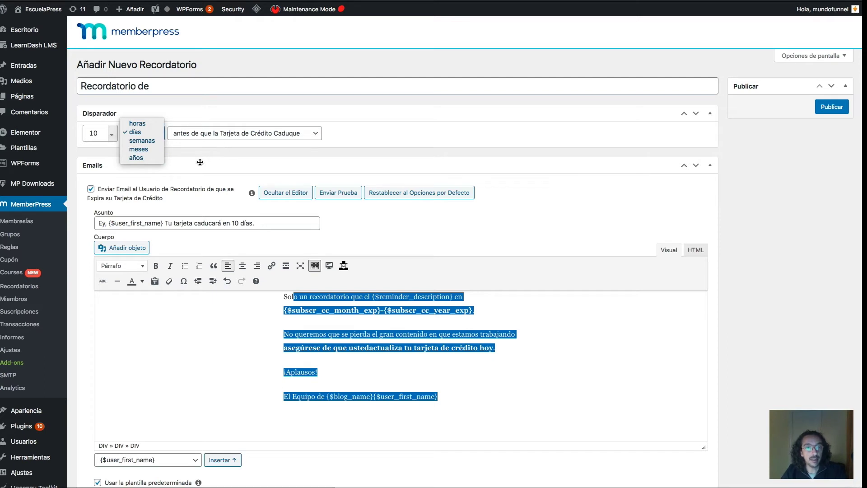
click(197, 133)
click(197, 133)
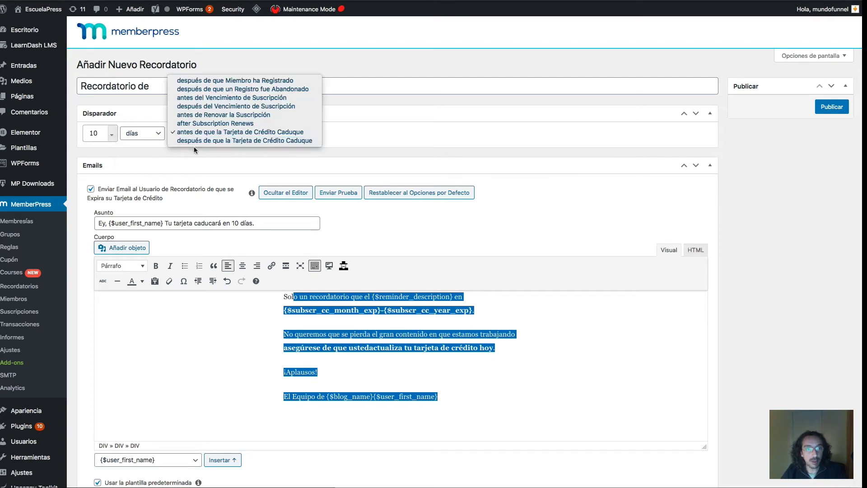
click(193, 149)
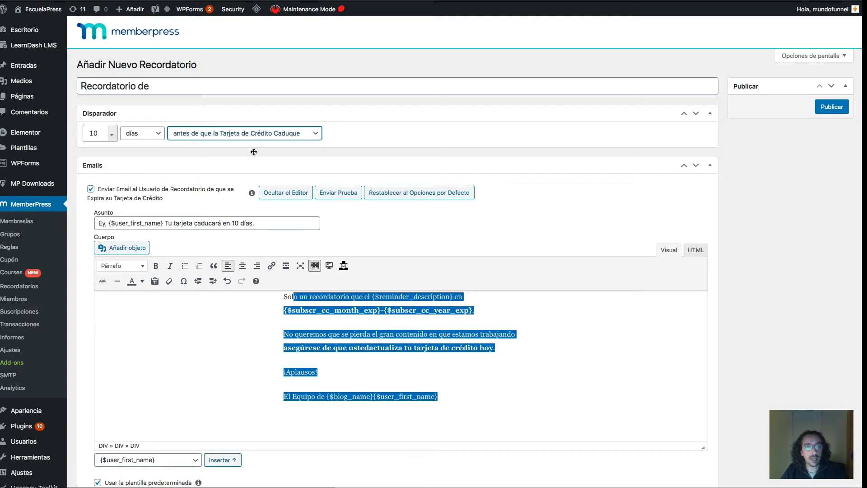
- Set the trigger to 0 horas después de que Miembro ha Registrado
click(225, 134)
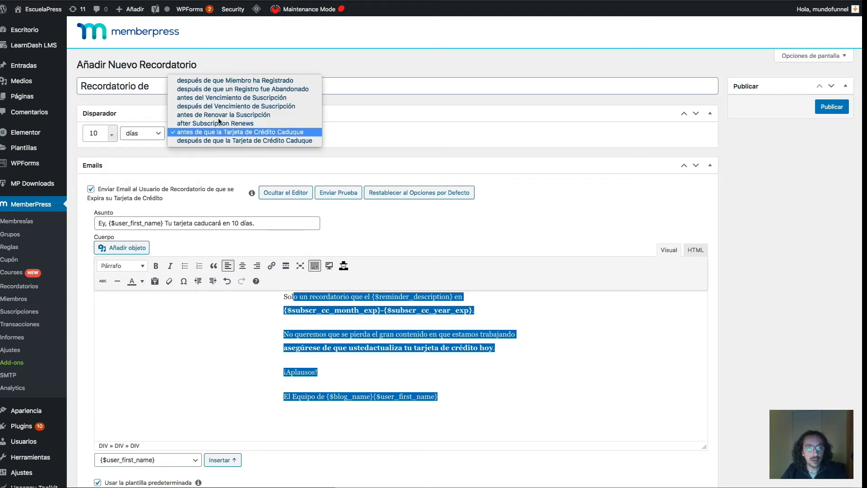
click(208, 84)
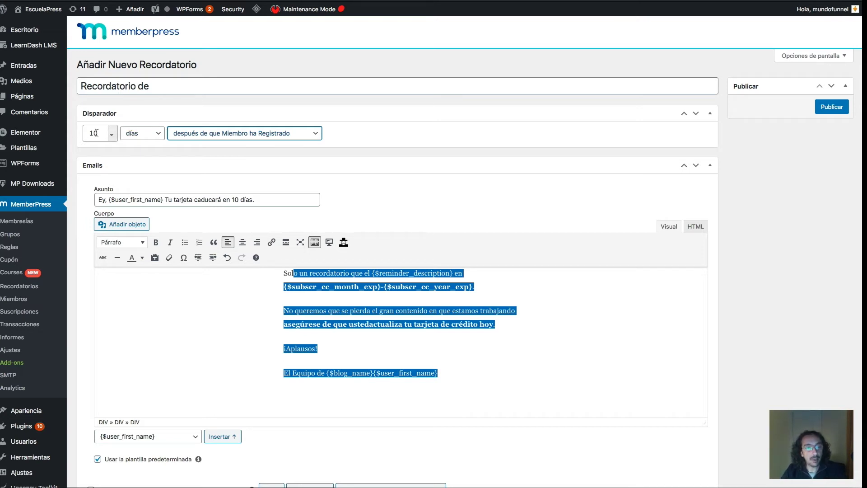
click(113, 135)
click(137, 135)
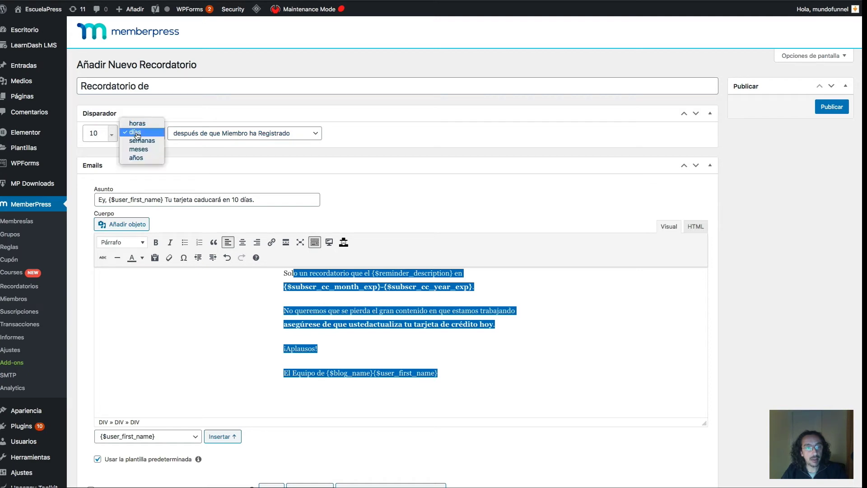
click(136, 123)
double_click(99, 133)
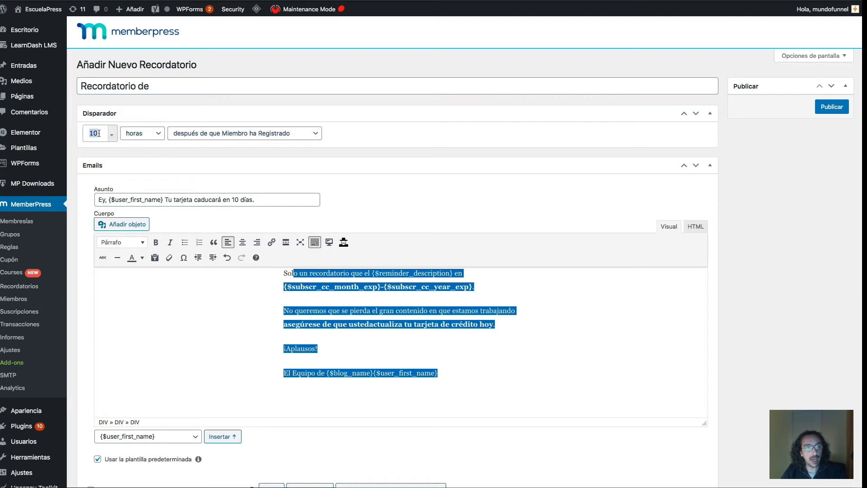
text(0)
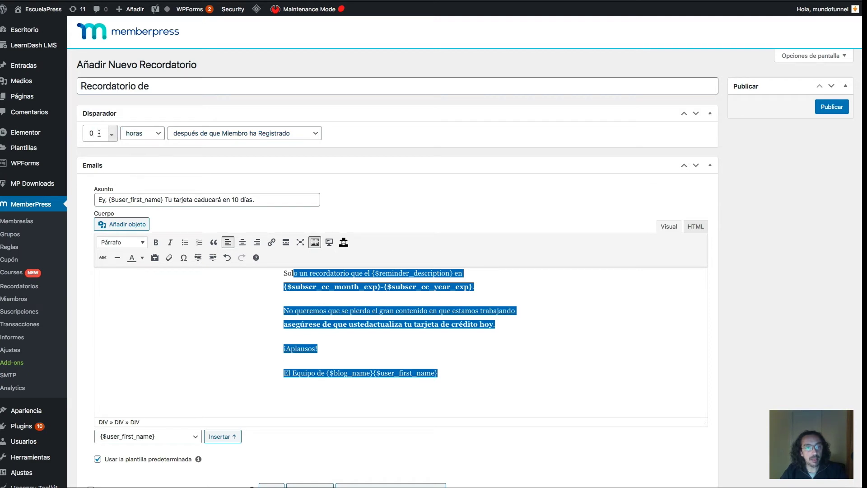
click(183, 137)
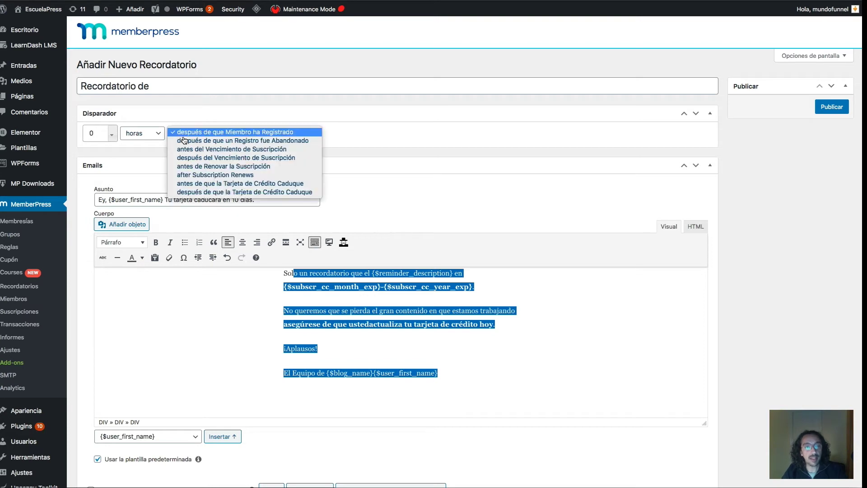
click(284, 131)
- Select the reminder email's body text and check the events available for the trigger
click(352, 327)
drag(454, 373, 359, 259)
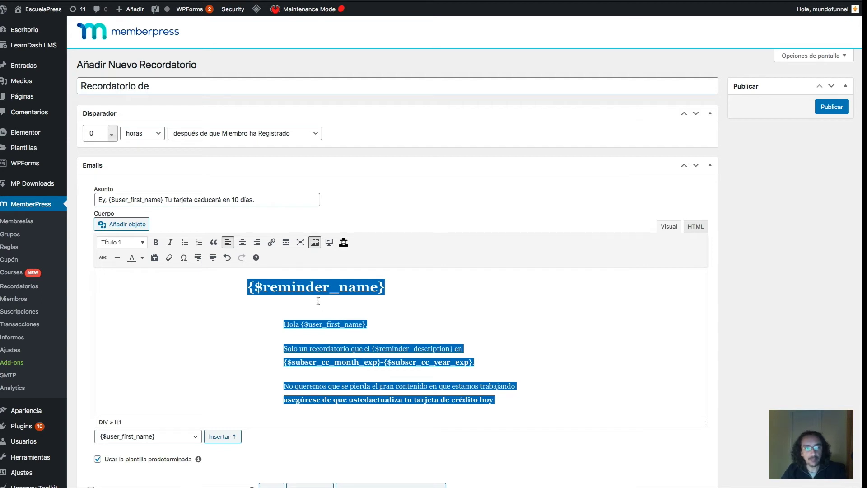
click(258, 138)
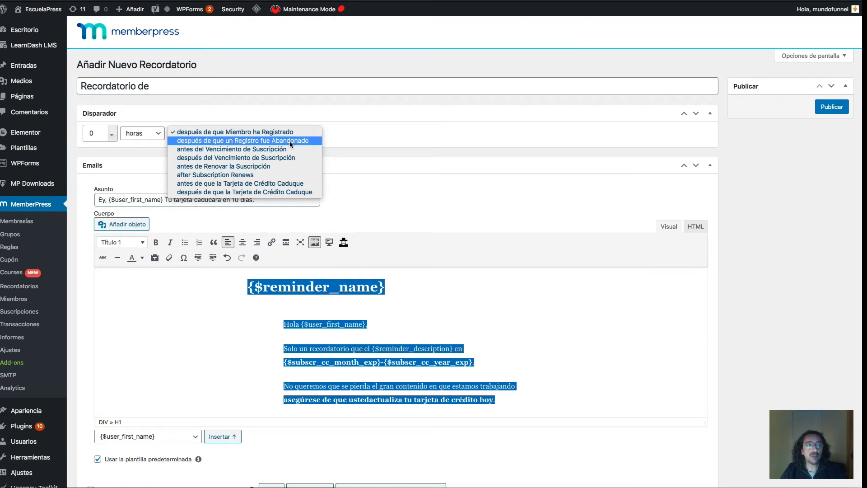
click(327, 144)
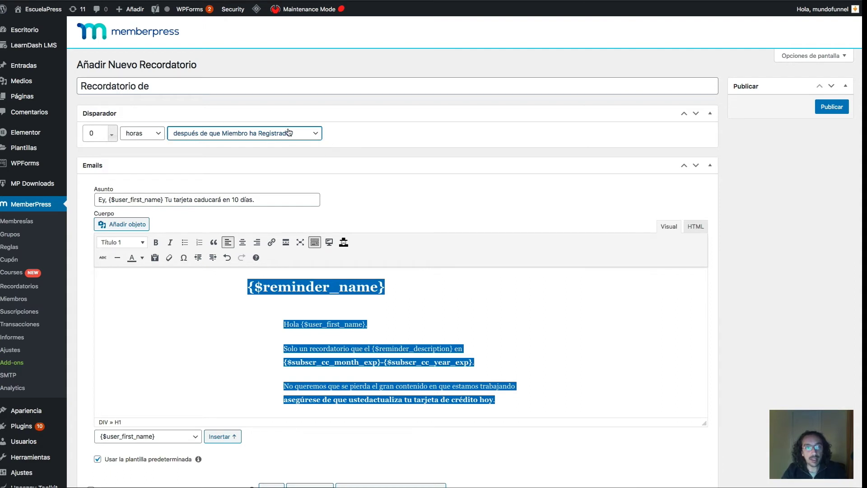
- Set the trigger to 12 horas después de que un Registro fue Abandonado
click(226, 136)
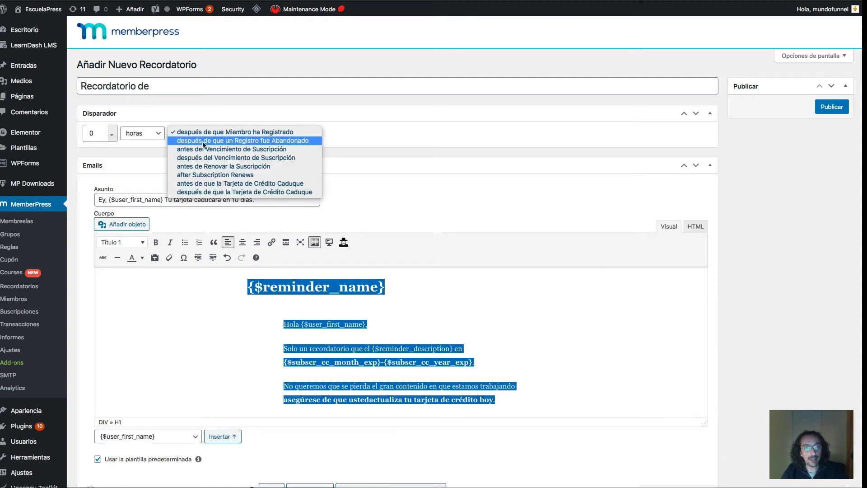
click(278, 141)
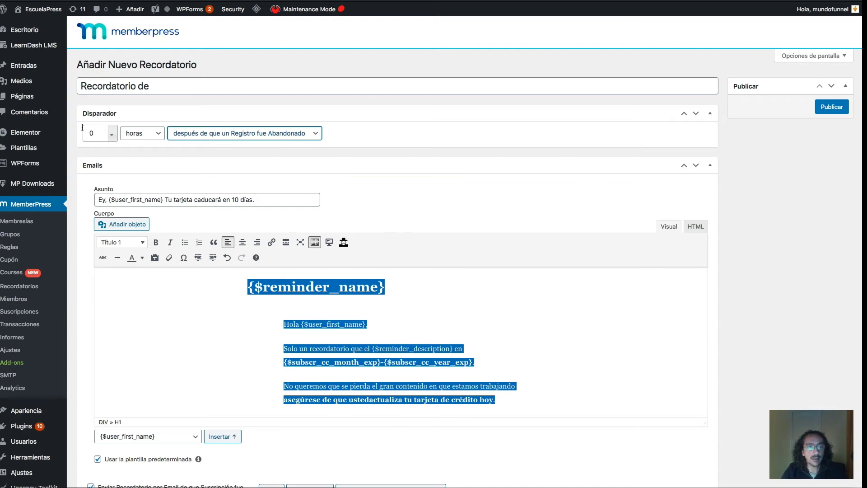
drag(92, 130, 81, 130)
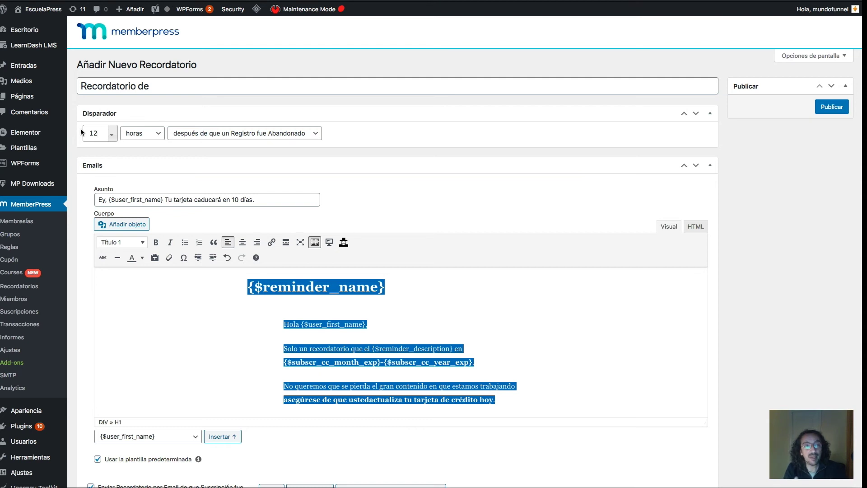
- Try the trigger event antes del Vencimiento de Suscripción, followed by después del Vencimiento de Suscripción
click(239, 134)
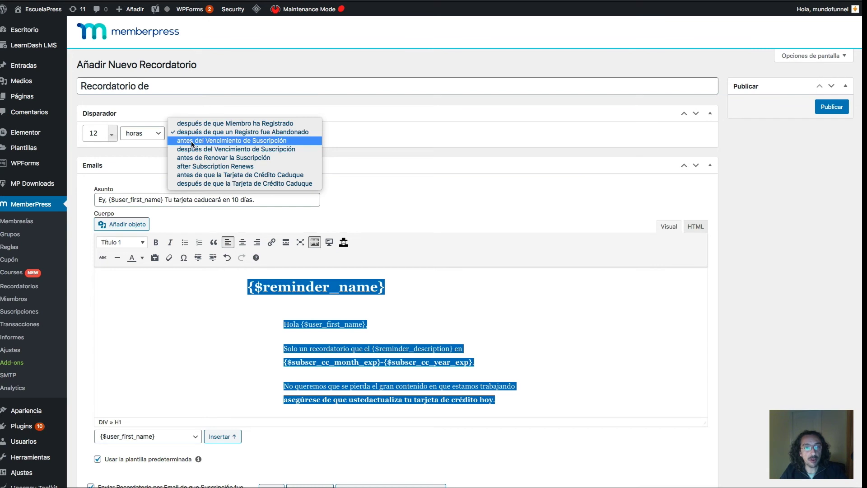
click(267, 140)
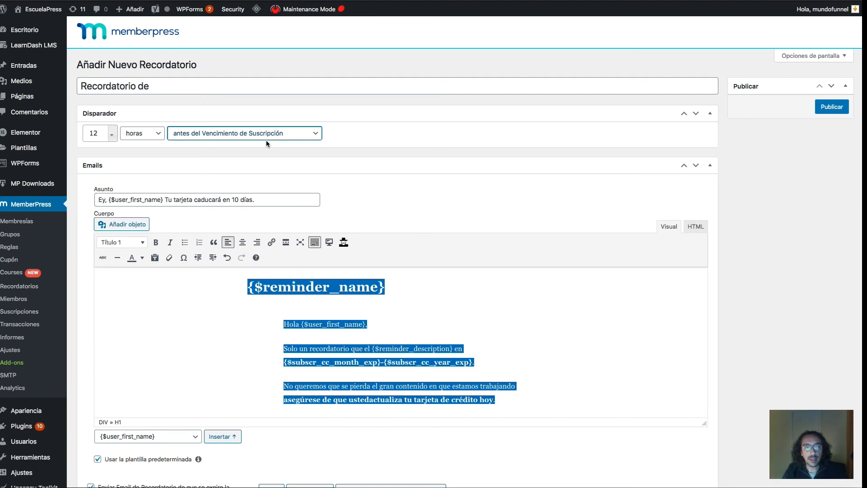
click(244, 136)
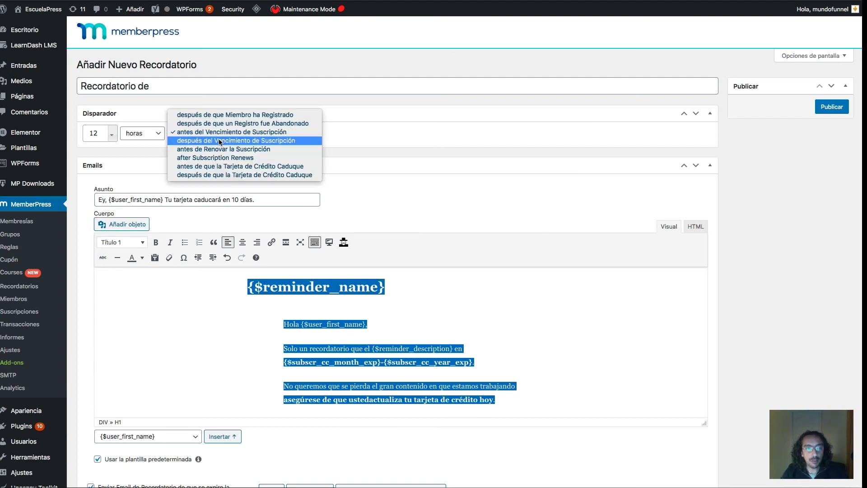
click(220, 141)
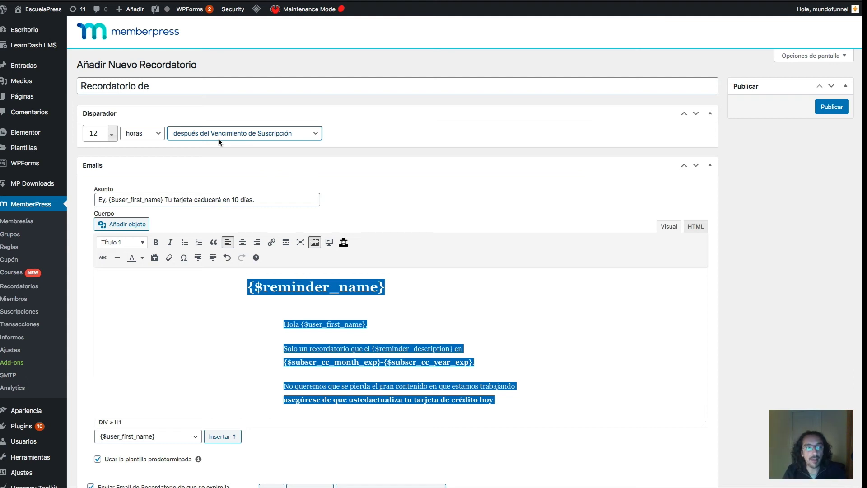
- Set the trigger event to antes de Renovar la Suscripción, and clear the text selection in the email body
click(219, 141)
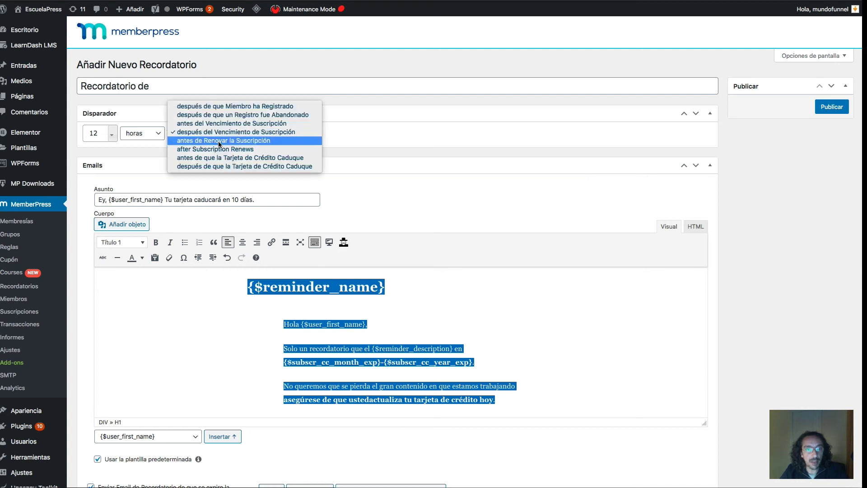
click(241, 141)
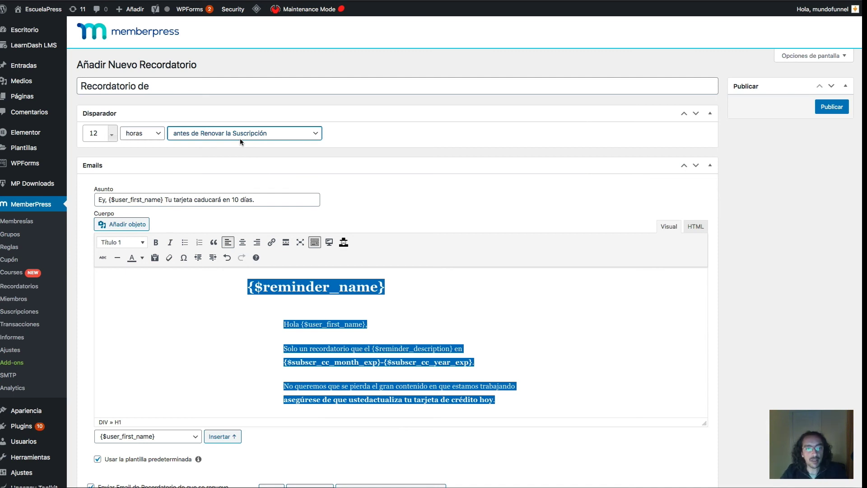
click(240, 138)
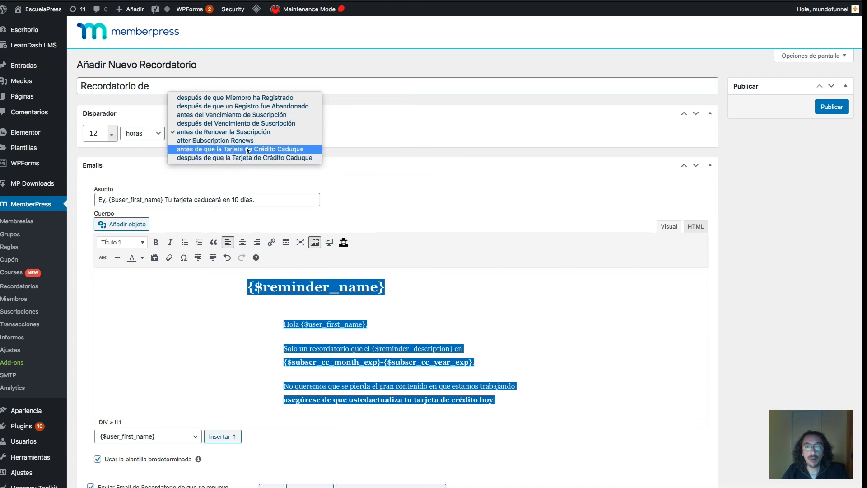
click(344, 152)
scroll(344, 151, down, 5)
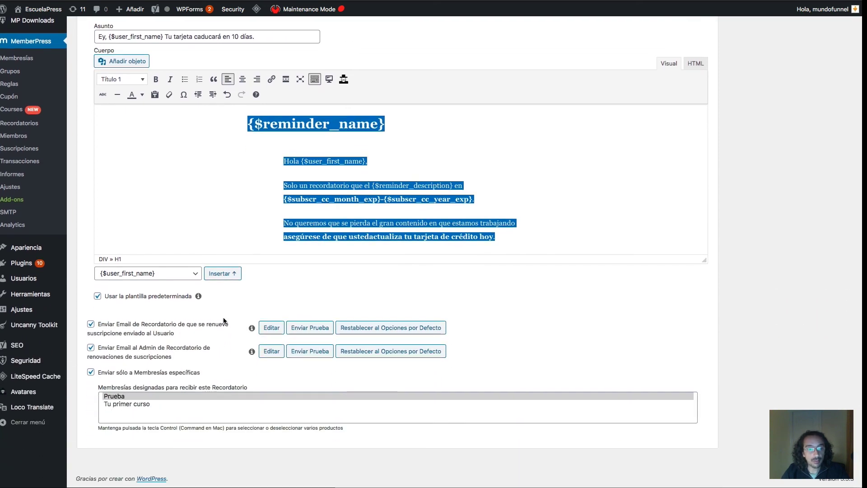
scroll(246, 327, up, 4)
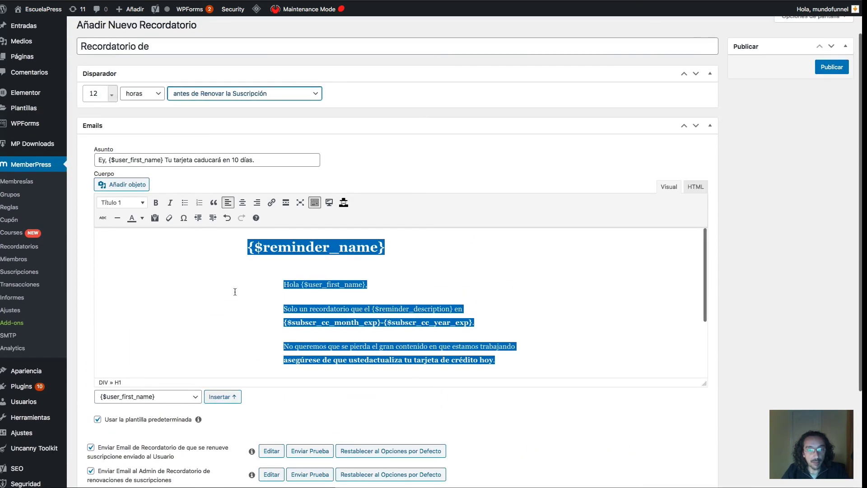
click(279, 260)
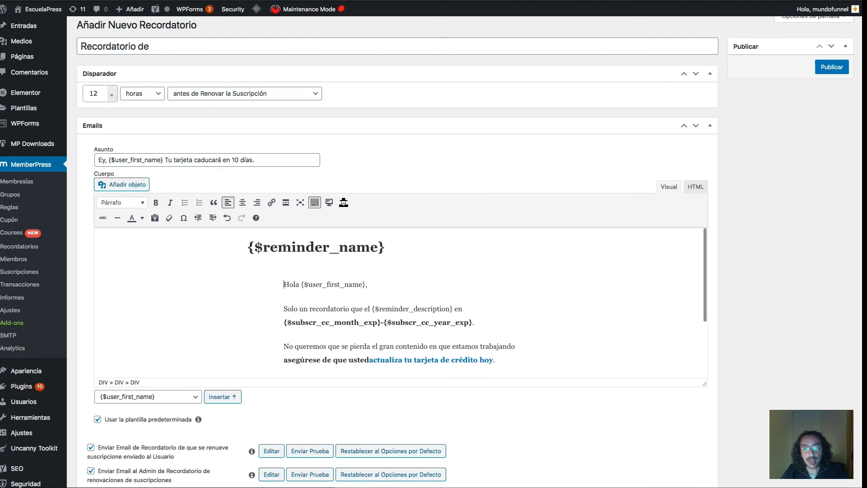